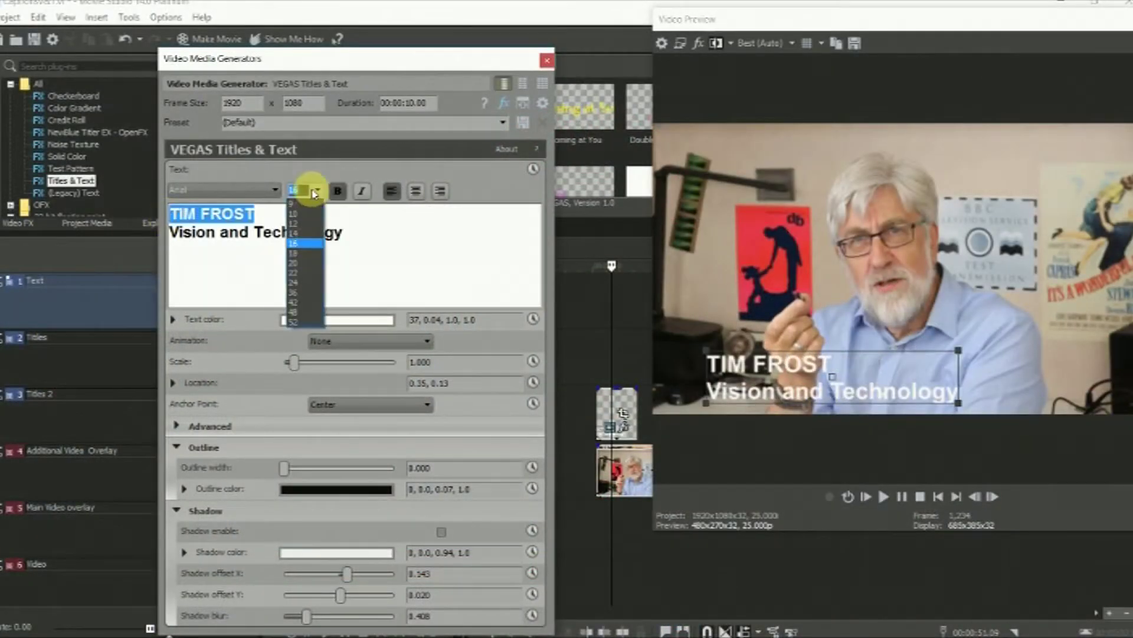
left_click(293, 233)
left_click(367, 255)
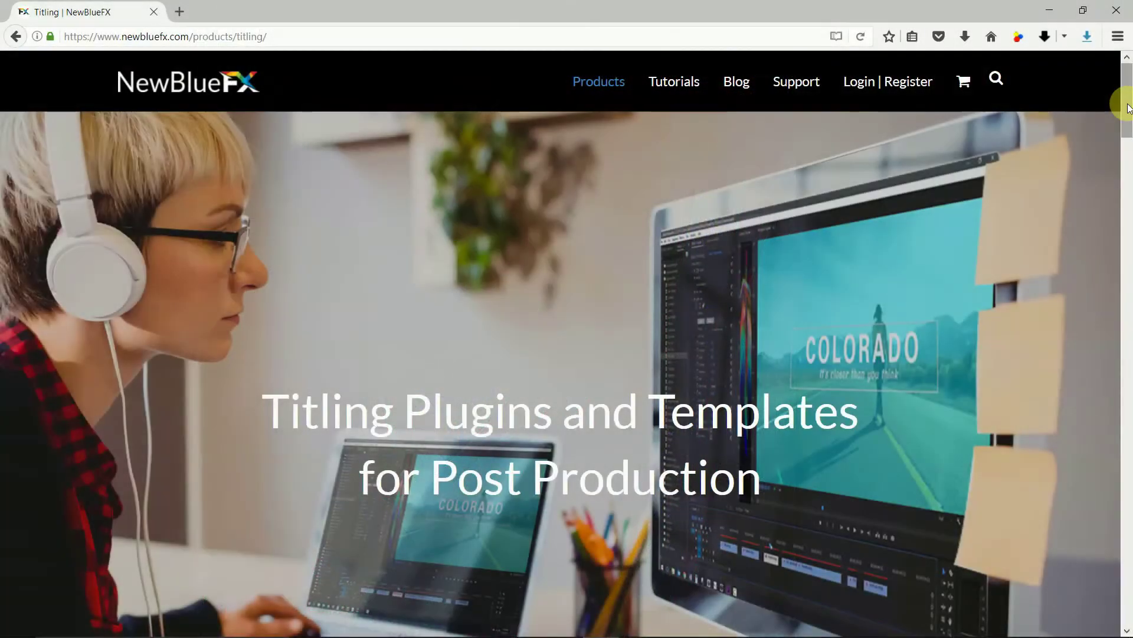
- Scroll the NewBlueFX Titling page down to the Compatible With and Products In The Titling Collection sections
left_click_drag(1121, 101, 1128, 108)
scroll(1127, 108, "down", 3)
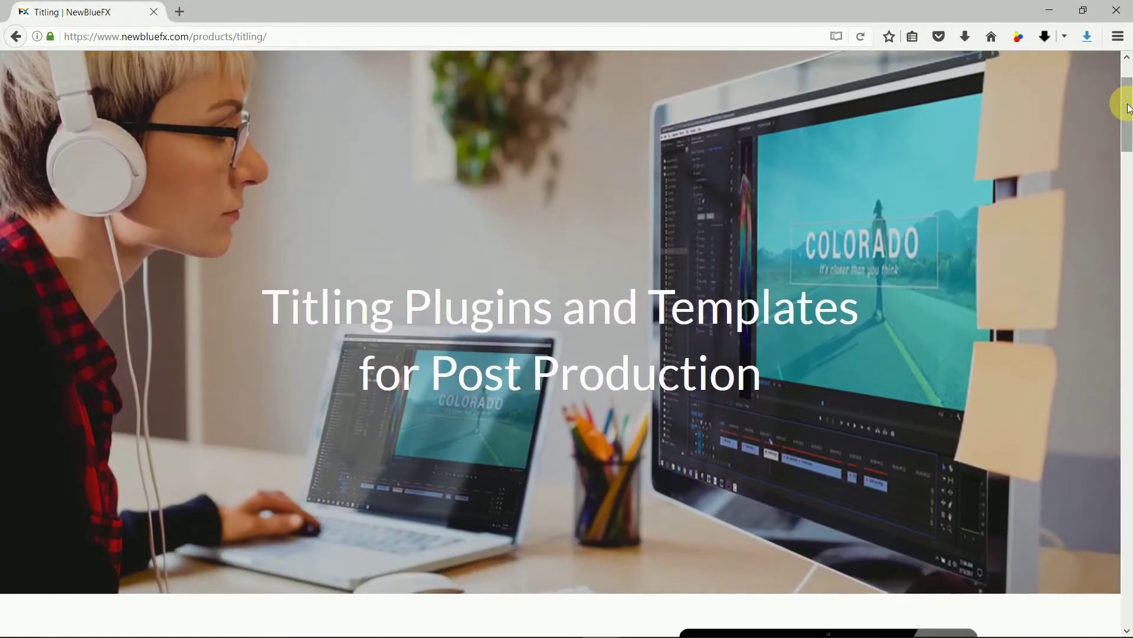
scroll(1128, 108, "down", 3)
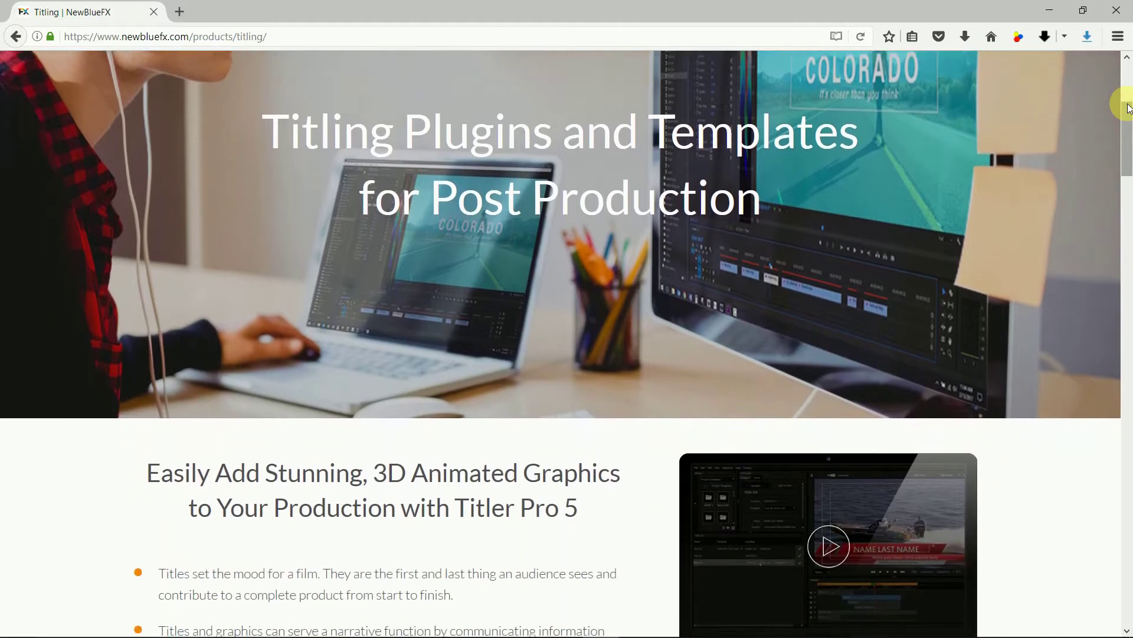
scroll(1127, 108, "down", 3)
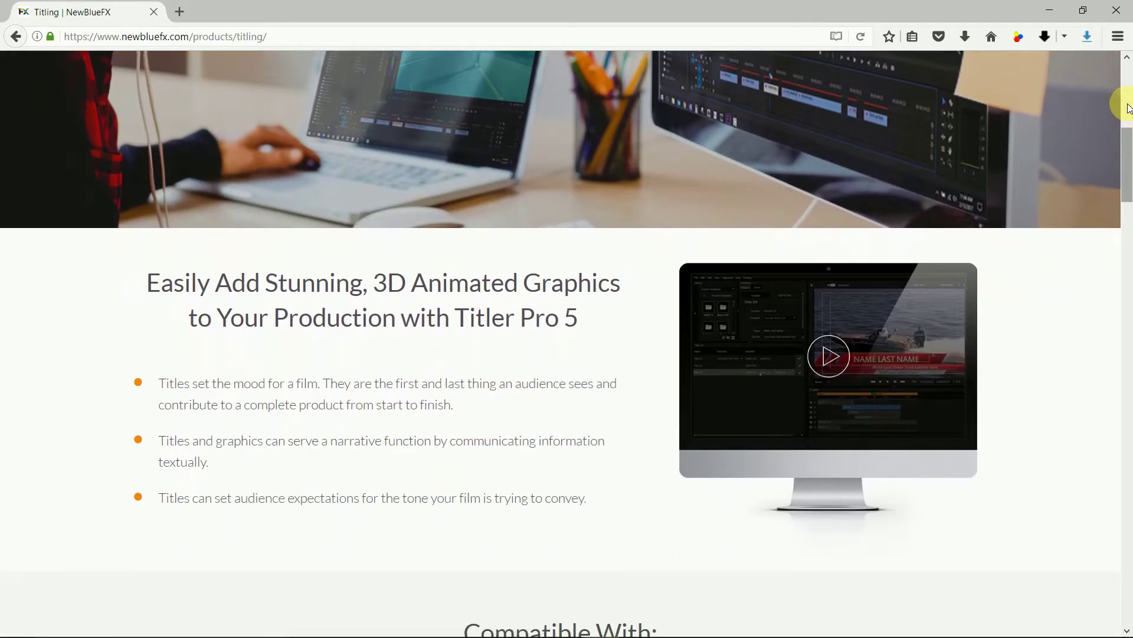
scroll(1128, 108, "down", 4)
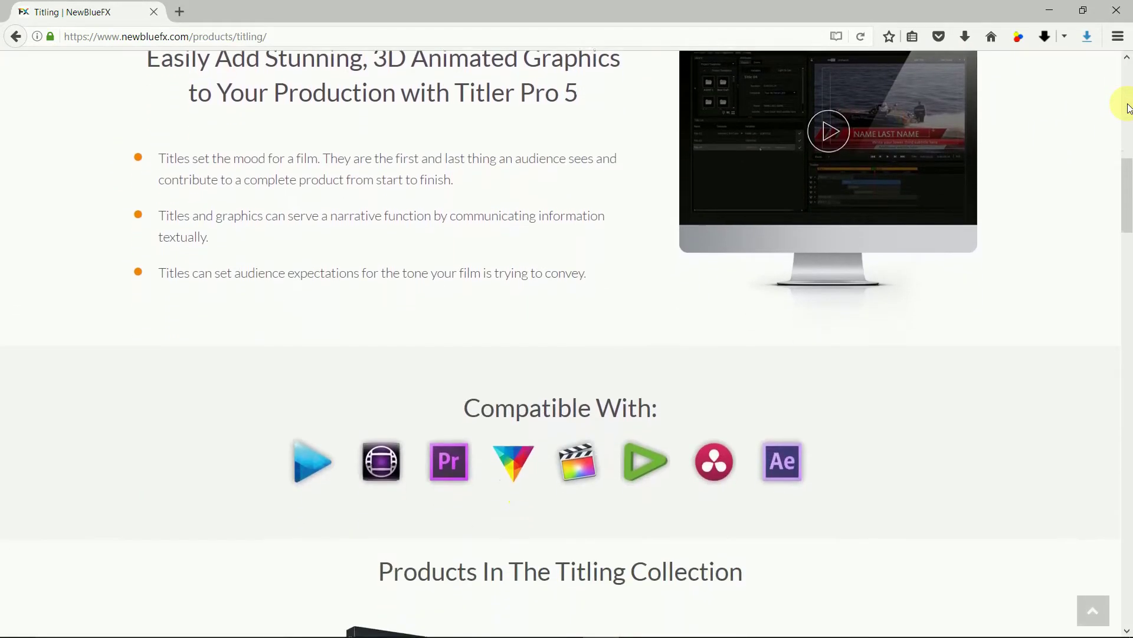
scroll(1128, 108, "down", 1)
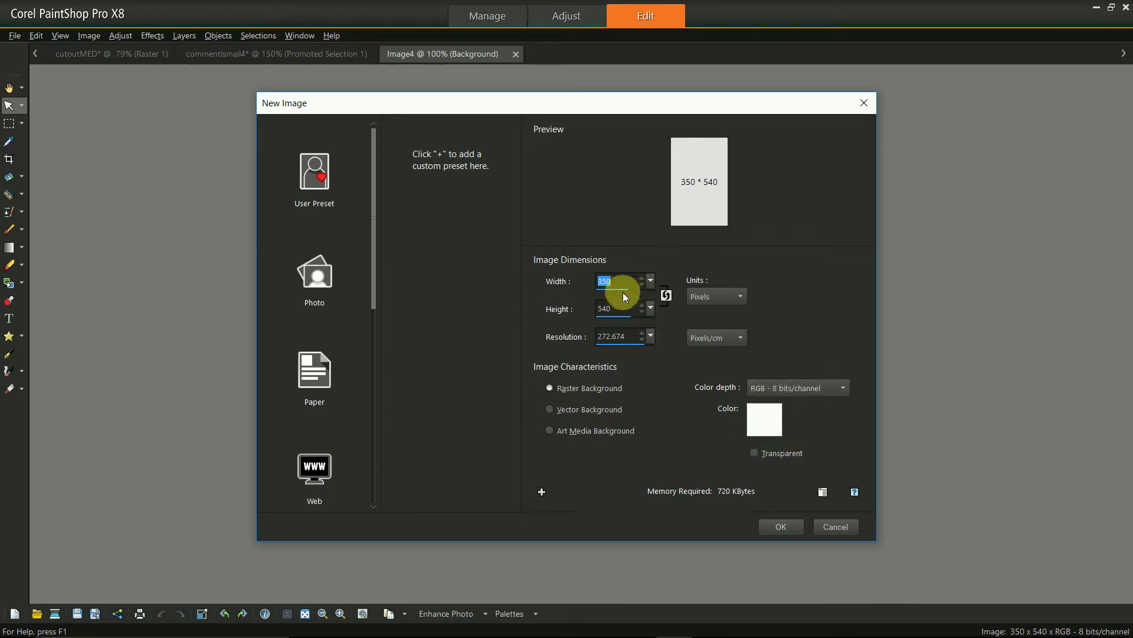
- Set the new image's width to 350 and height to 450 pixels
left_click(636, 281)
left_click_drag(628, 283, 588, 297)
type("350")
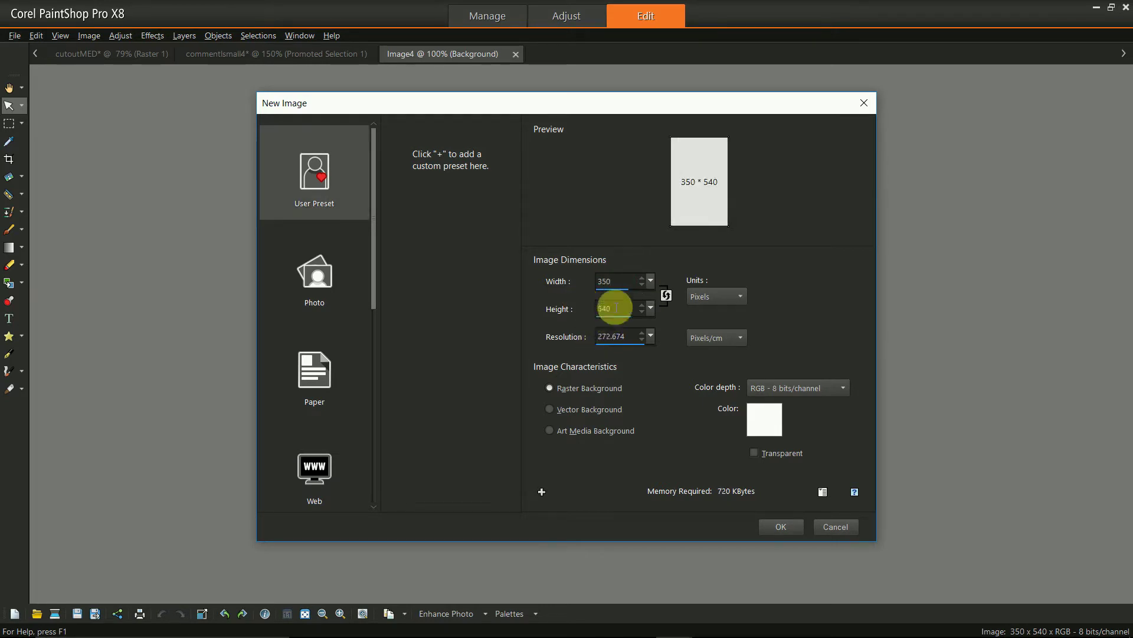
left_click_drag(611, 307, 561, 317)
type("450")
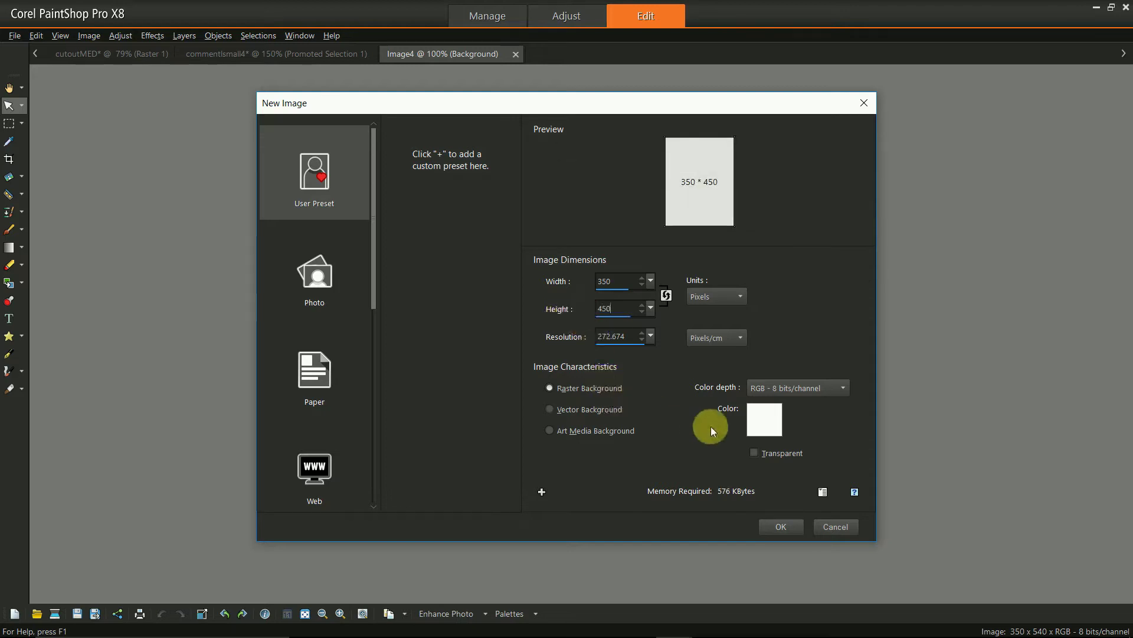
- Create the transparent 350 × 450 image, then paste in the book cover and tilt it
left_click(755, 452)
left_click(765, 528)
mouse_move(600, 420)
left_mouse_down()
mouse_move(581, 392)
mouse_move(592, 402)
left_mouse_up()
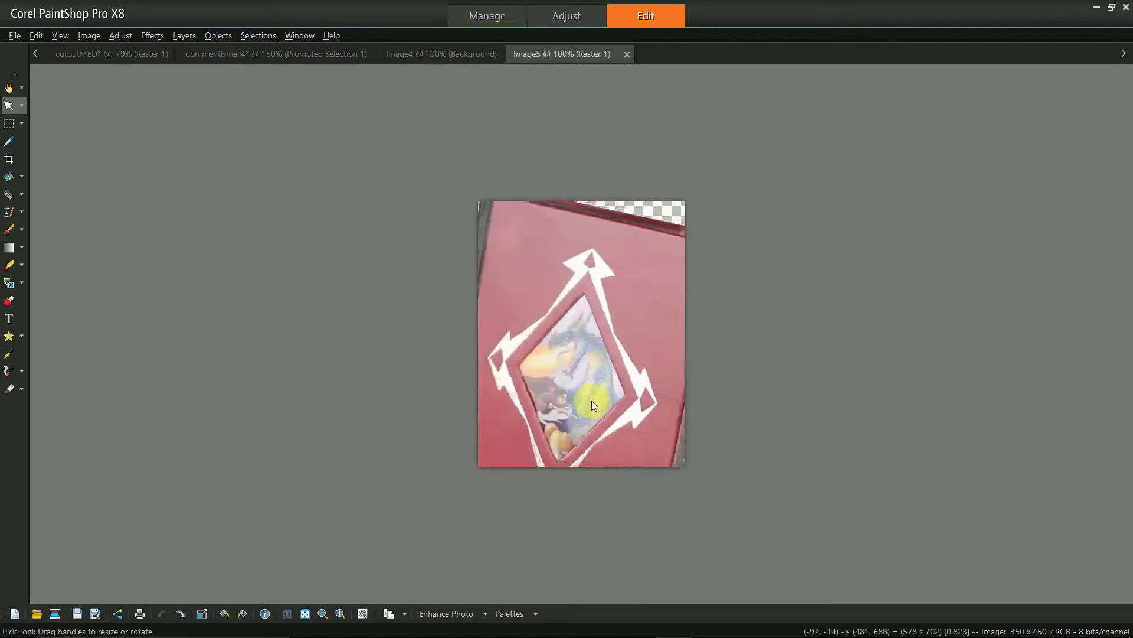
left_click(591, 405)
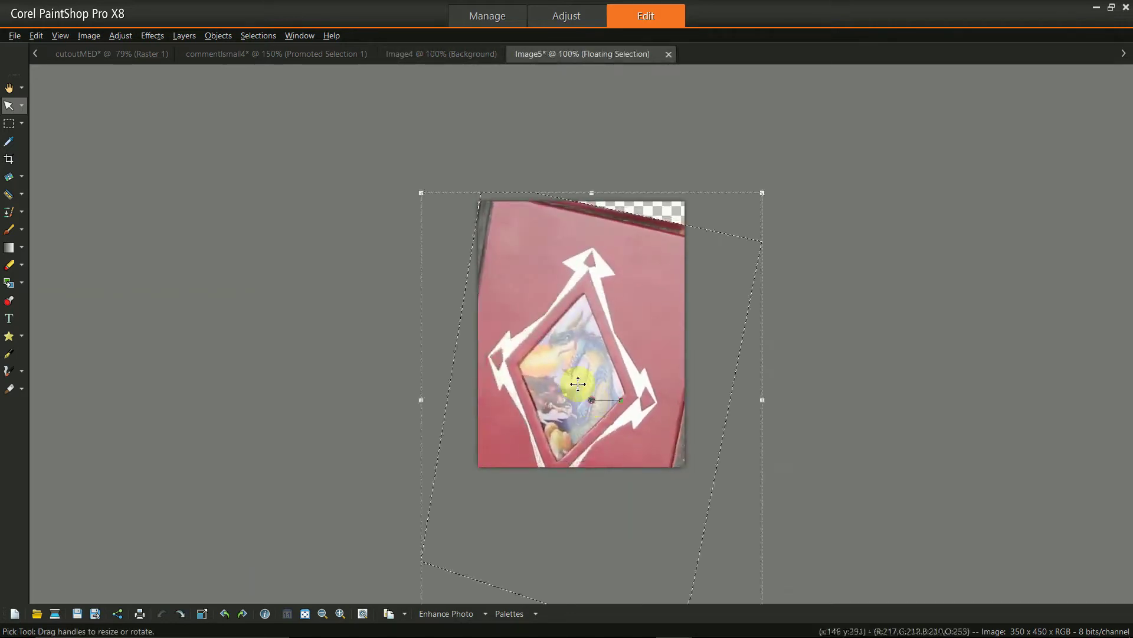
left_click_drag(451, 209, 552, 254)
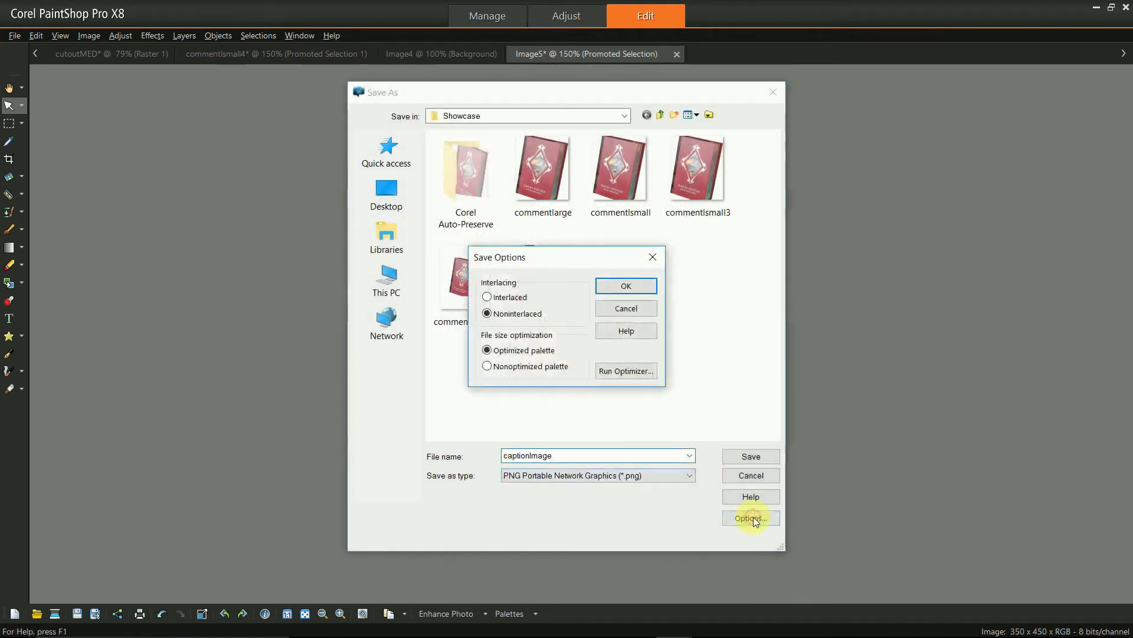
- Turn on transparency in the PNG optimizer settings for saving as captionImage
left_click(626, 373)
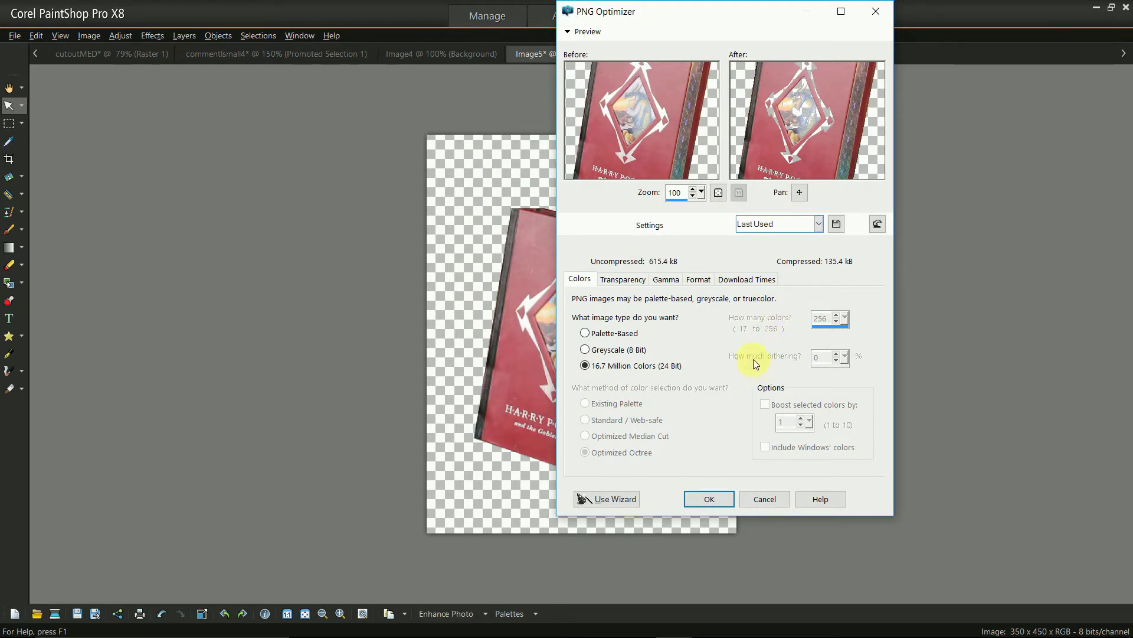
left_click(641, 284)
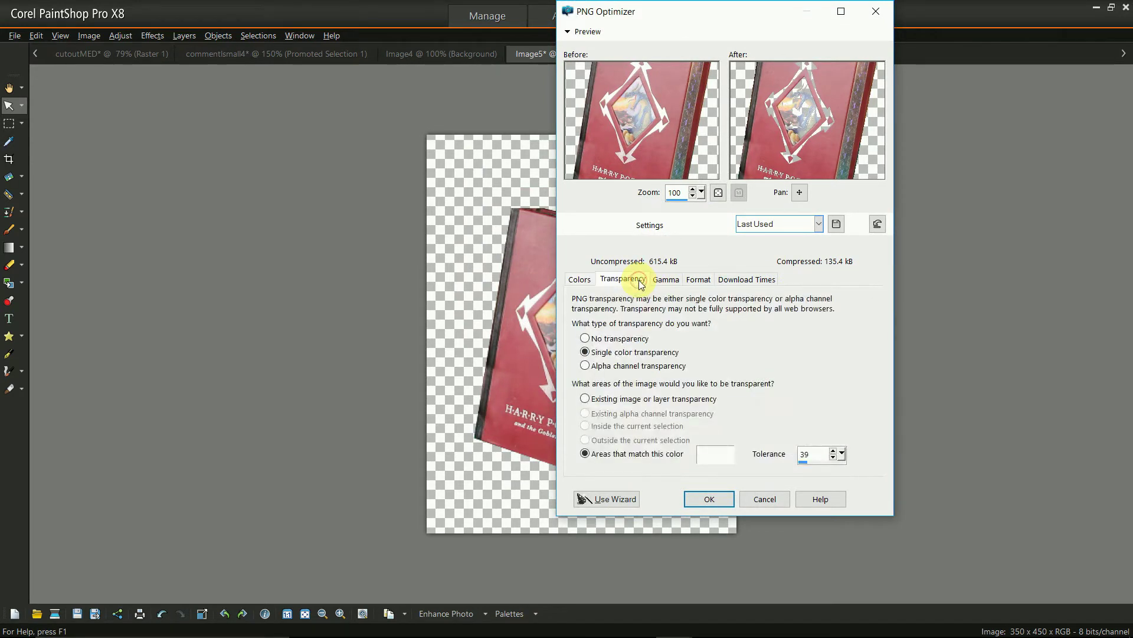
left_click(697, 500)
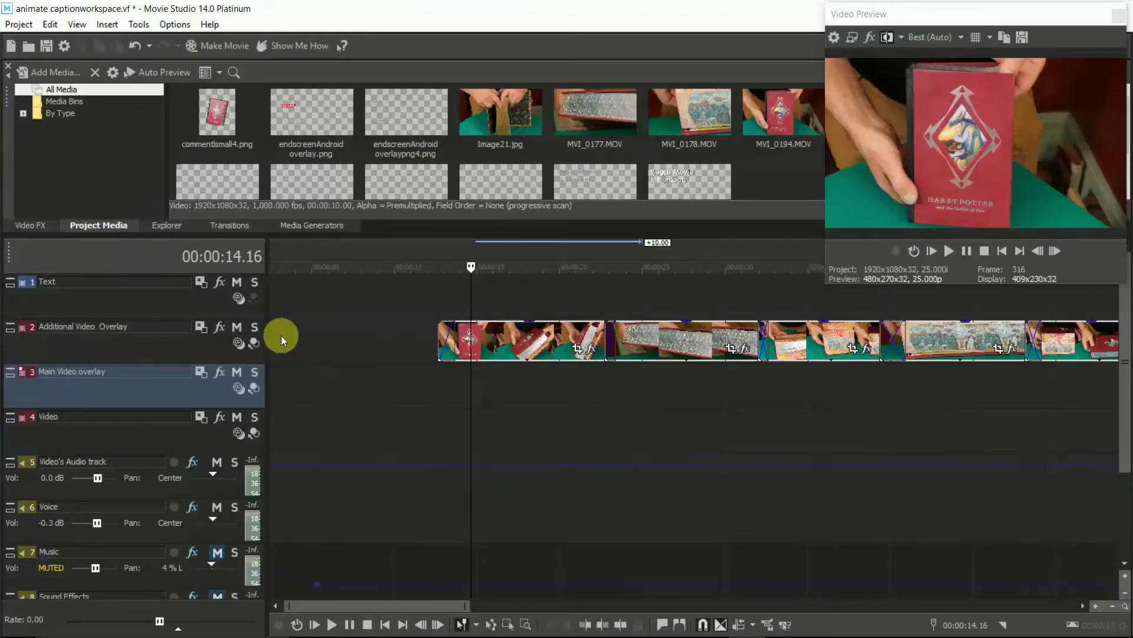
- Insert a new video track and name it Logo
right_click(189, 348)
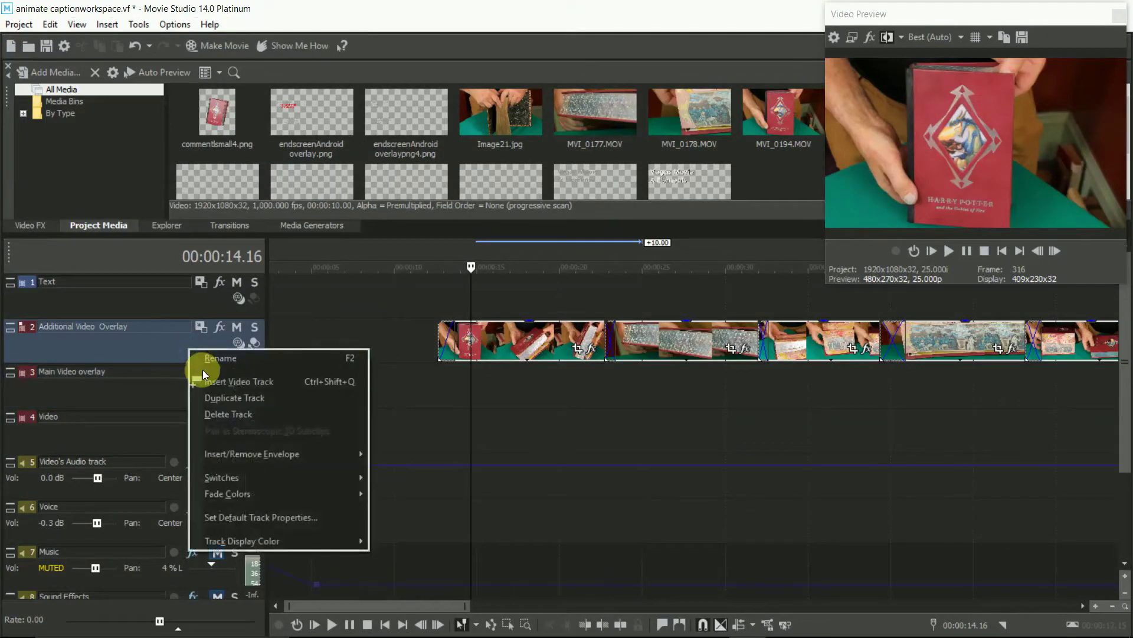
left_click(209, 383)
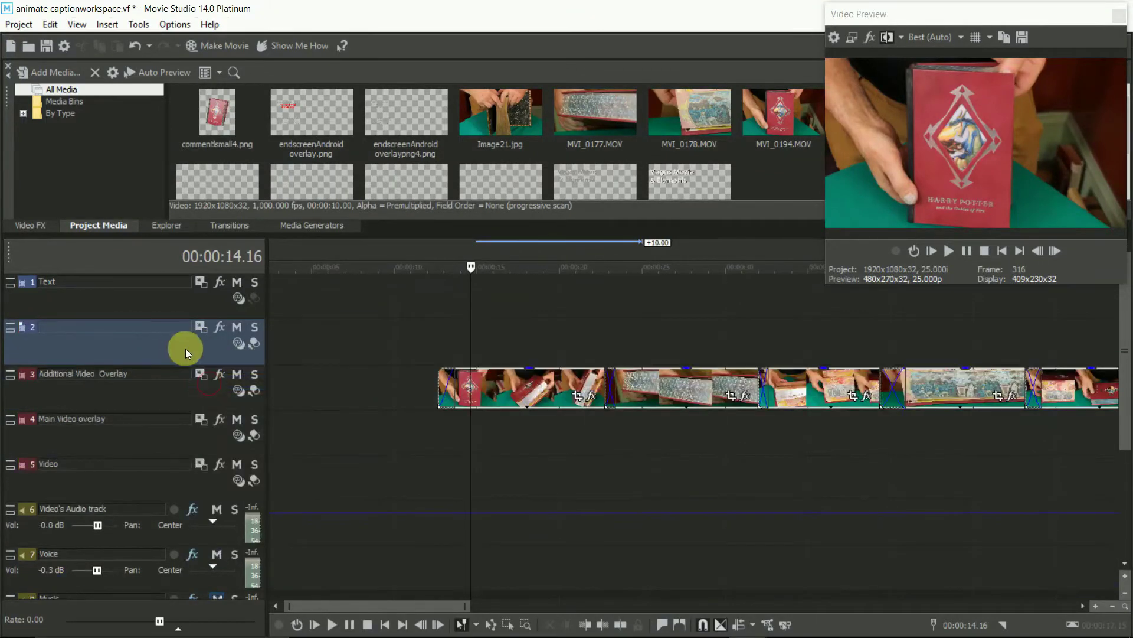
right_click(176, 349)
left_click(206, 358)
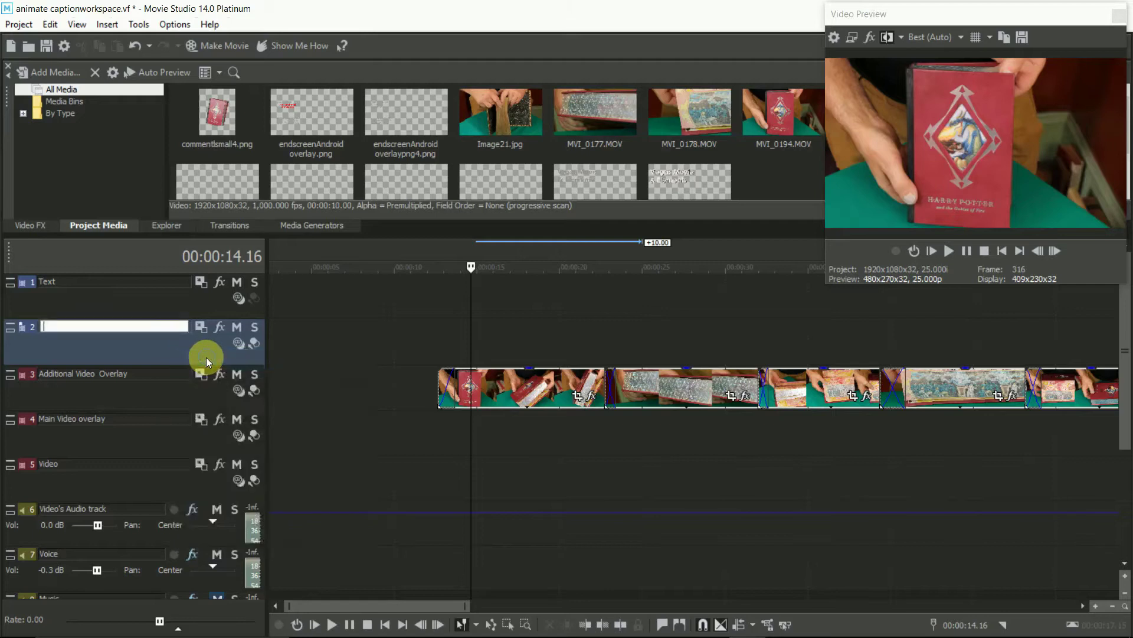
type("Logo")
key("Return")
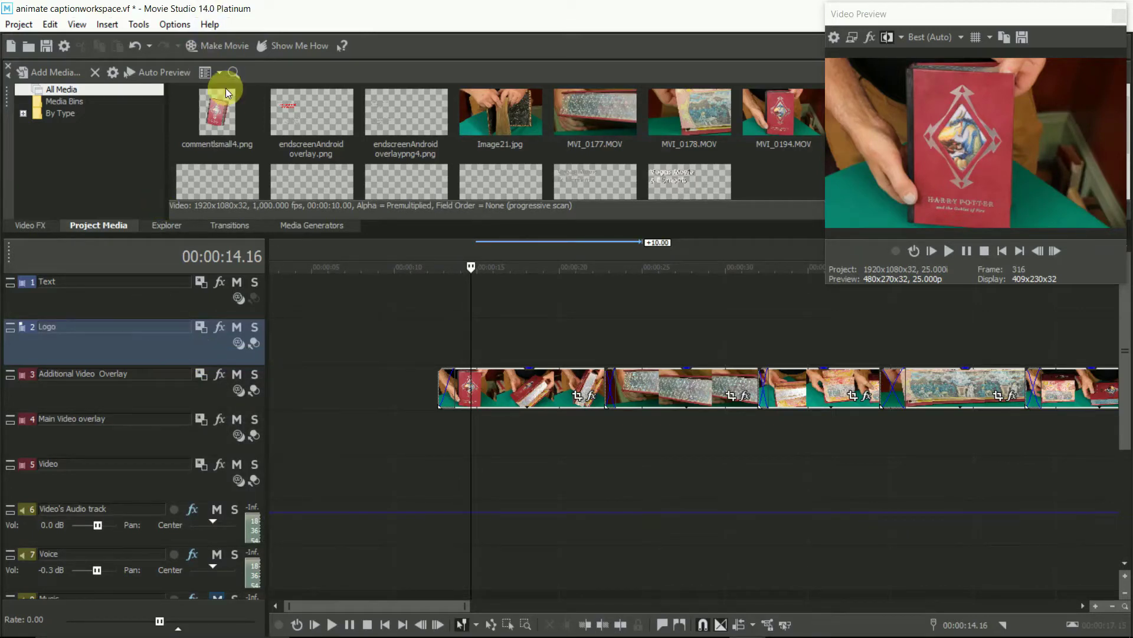
- Place commentsmall4.png on the Logo track and lengthen the event to the right
left_click_drag(208, 110, 487, 355)
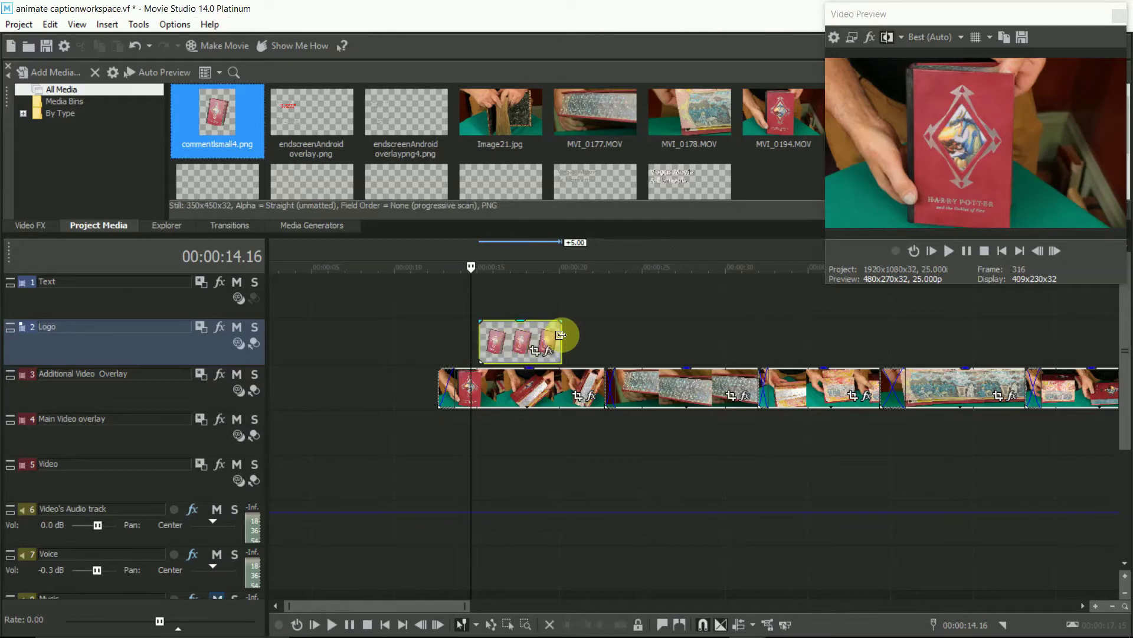
left_click(561, 334)
left_click_drag(561, 334, 695, 311)
- Insert another video track below Logo and name it Captions
right_click(47, 400)
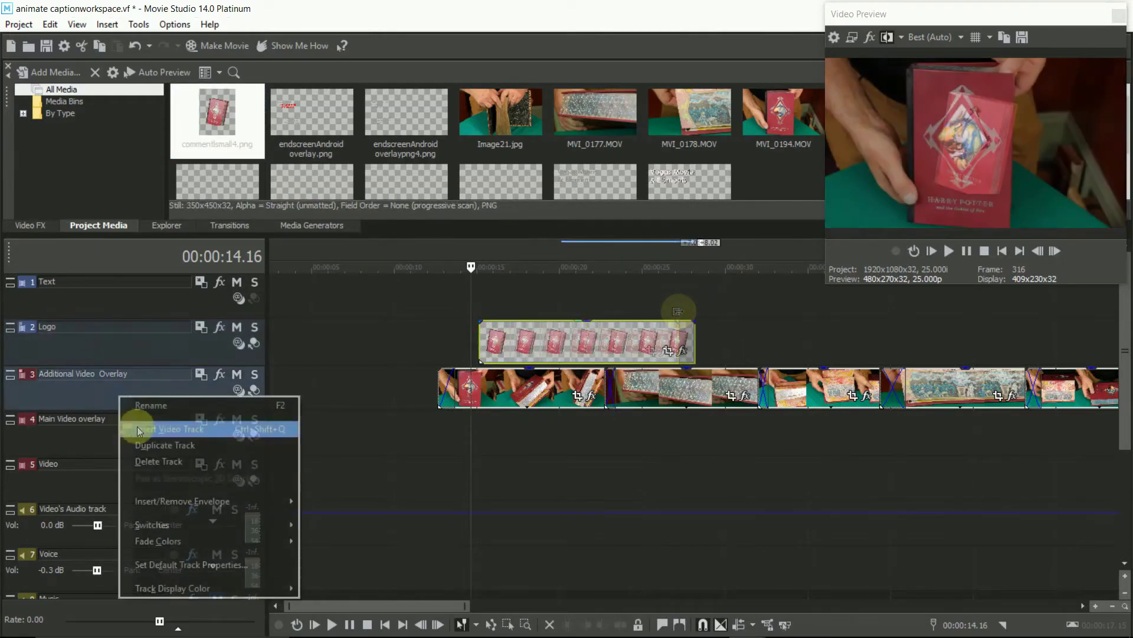
left_click(145, 423)
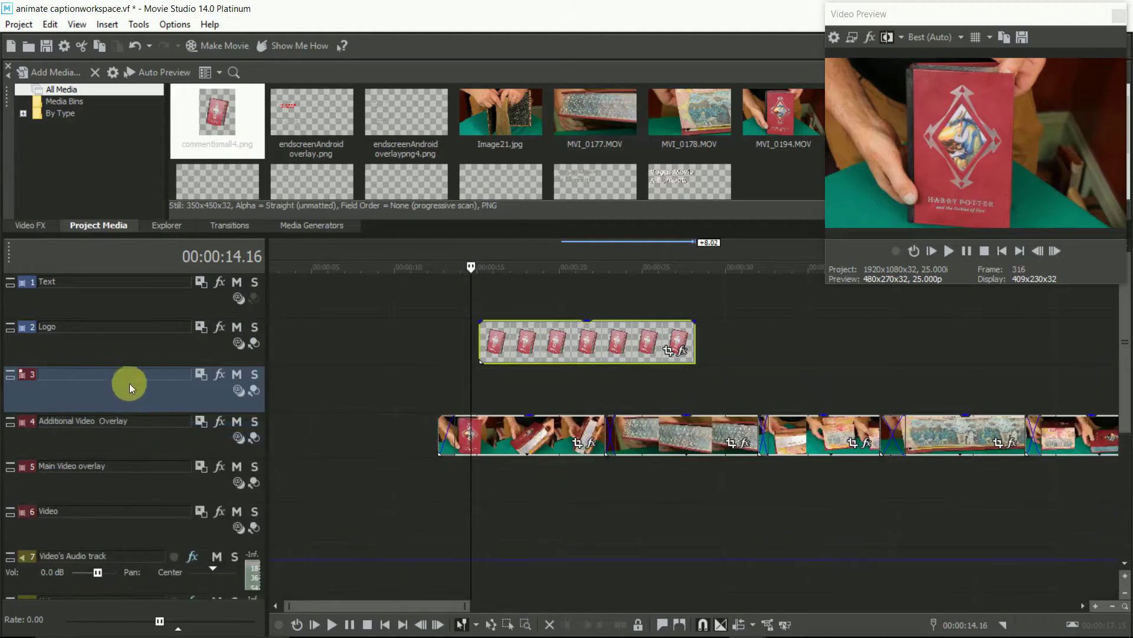
right_click(125, 381)
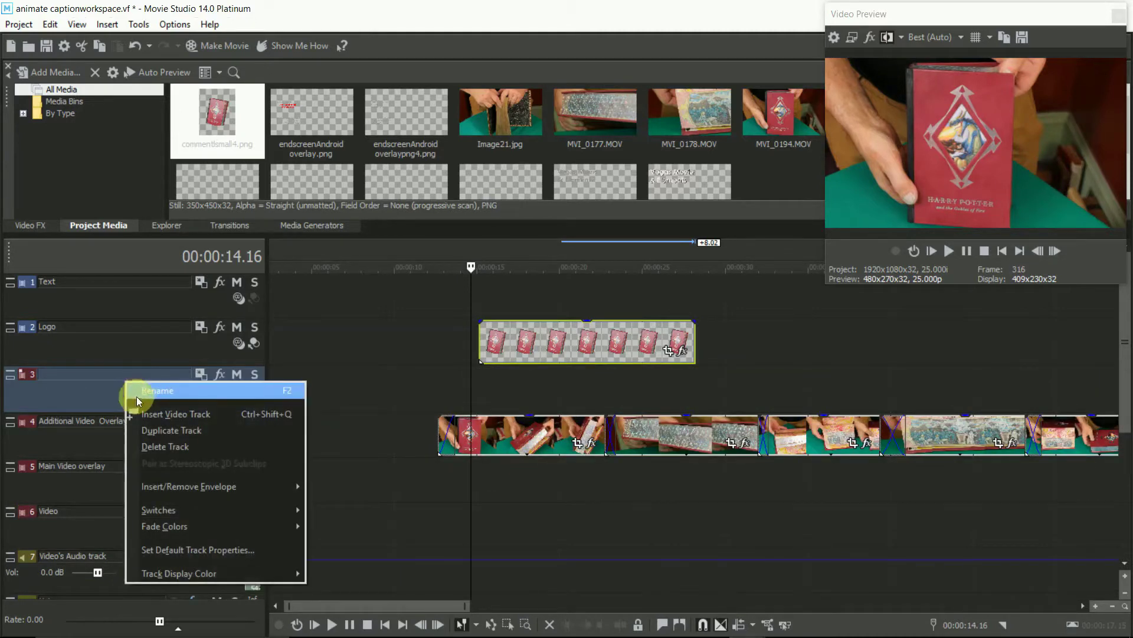
left_click(137, 395)
type("Captions")
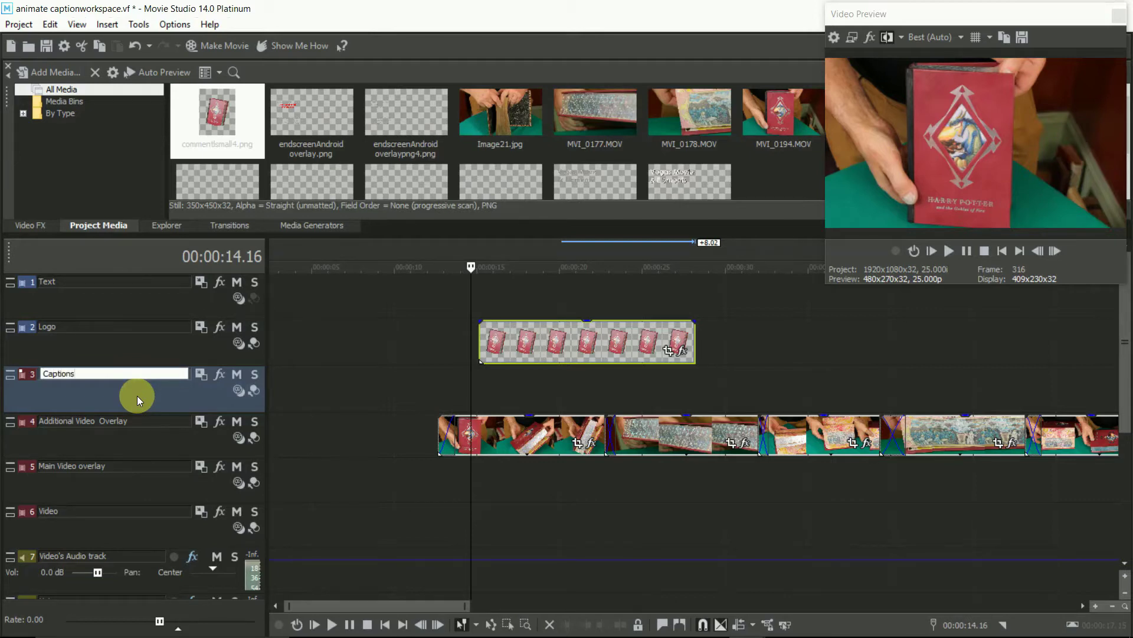
left_click(294, 391)
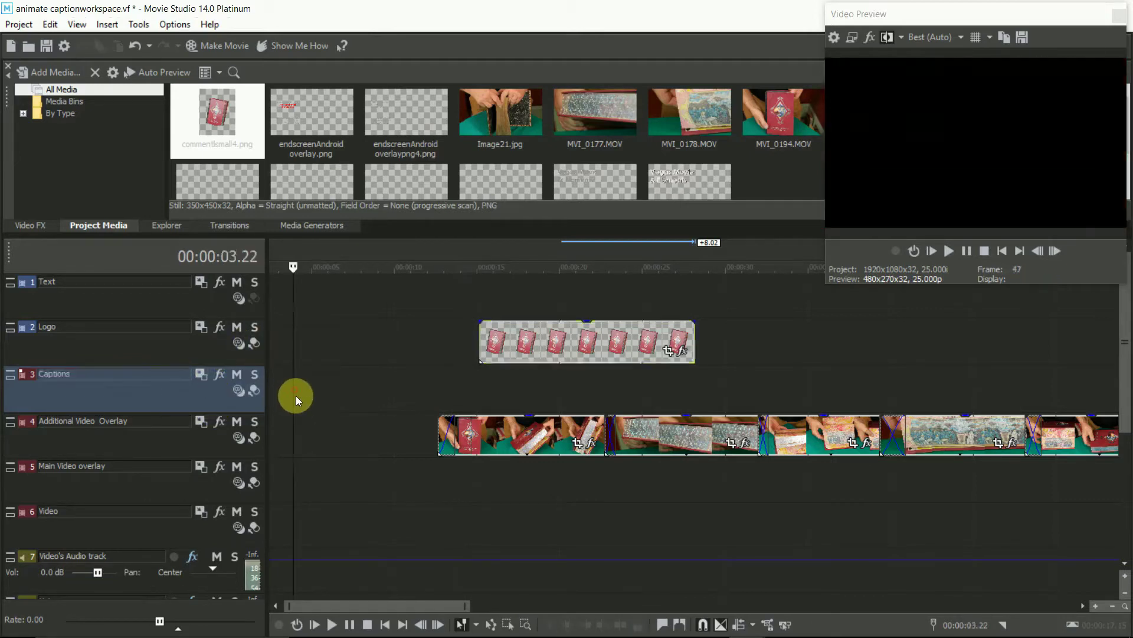
- Add a (Default) Titles & Text event to the Captions track, keeping the Arial font
left_click(306, 230)
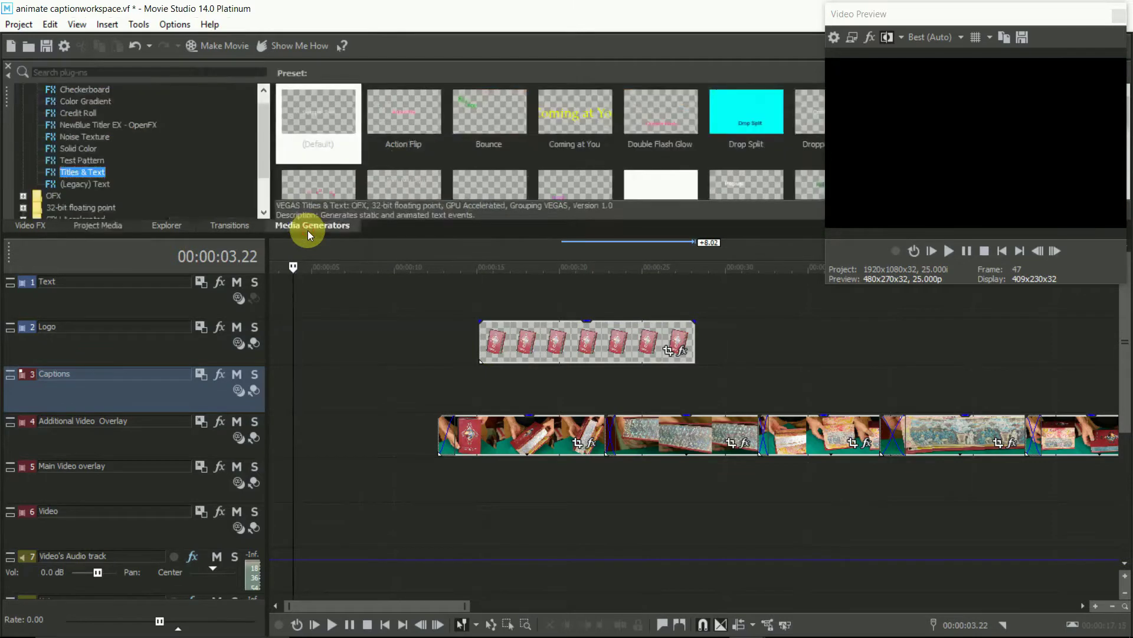
double_click(300, 92)
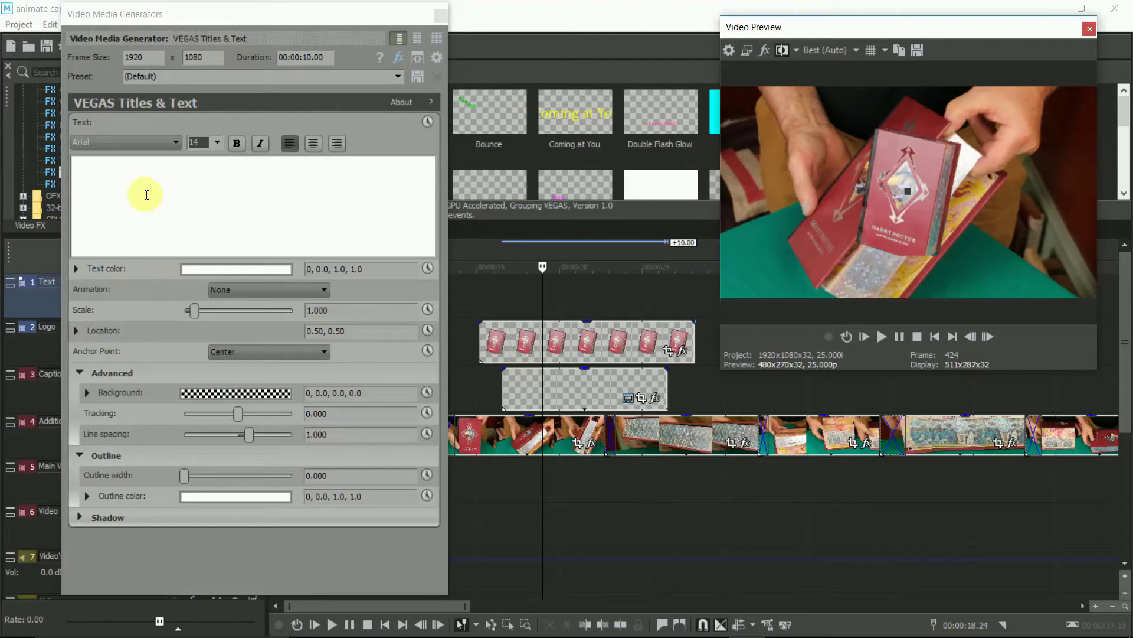
left_click(178, 140)
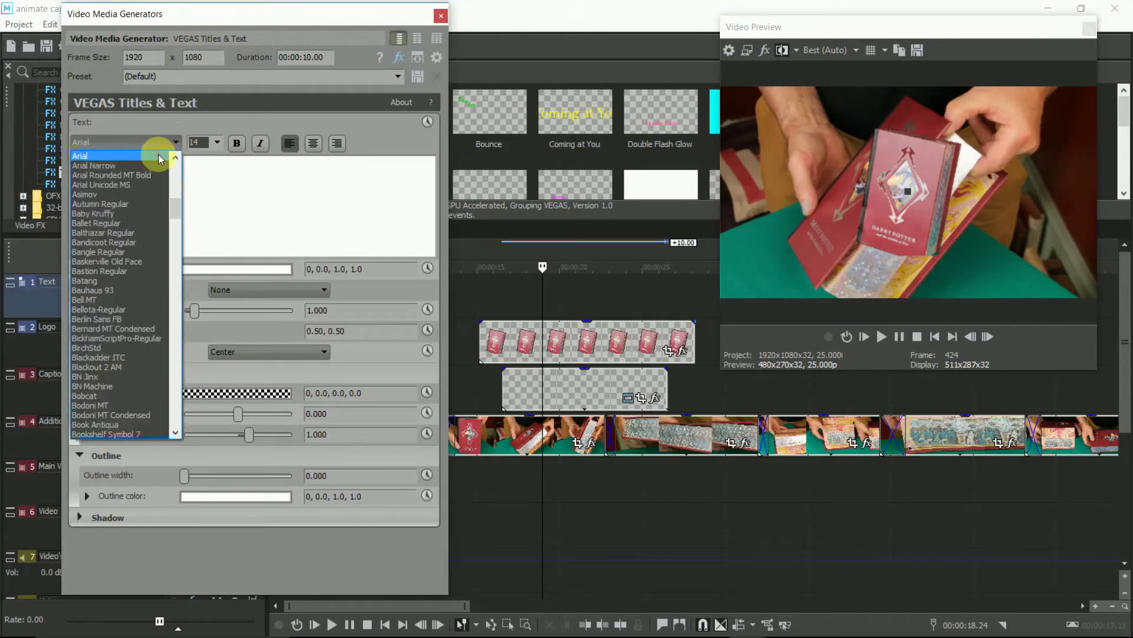
left_click(159, 155)
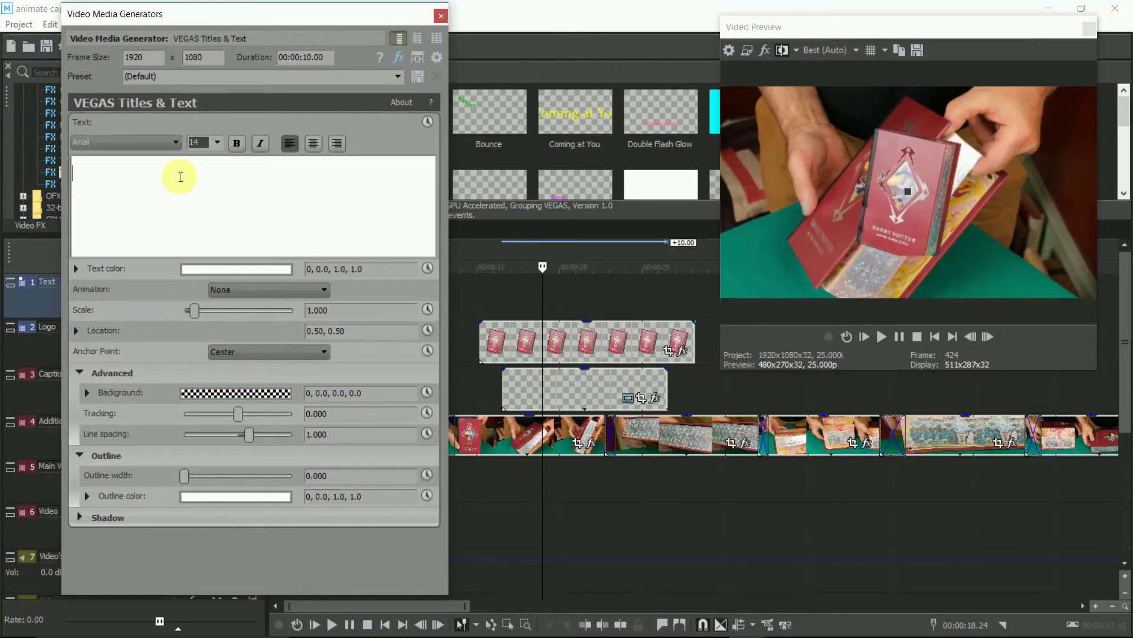
- Paste the two-line caption 'And its not just old books, look at this -' and try the Tracking and Line spacing sliders
type("And its not just old books, look at this - a fantastic new edging on a Harry Potter")
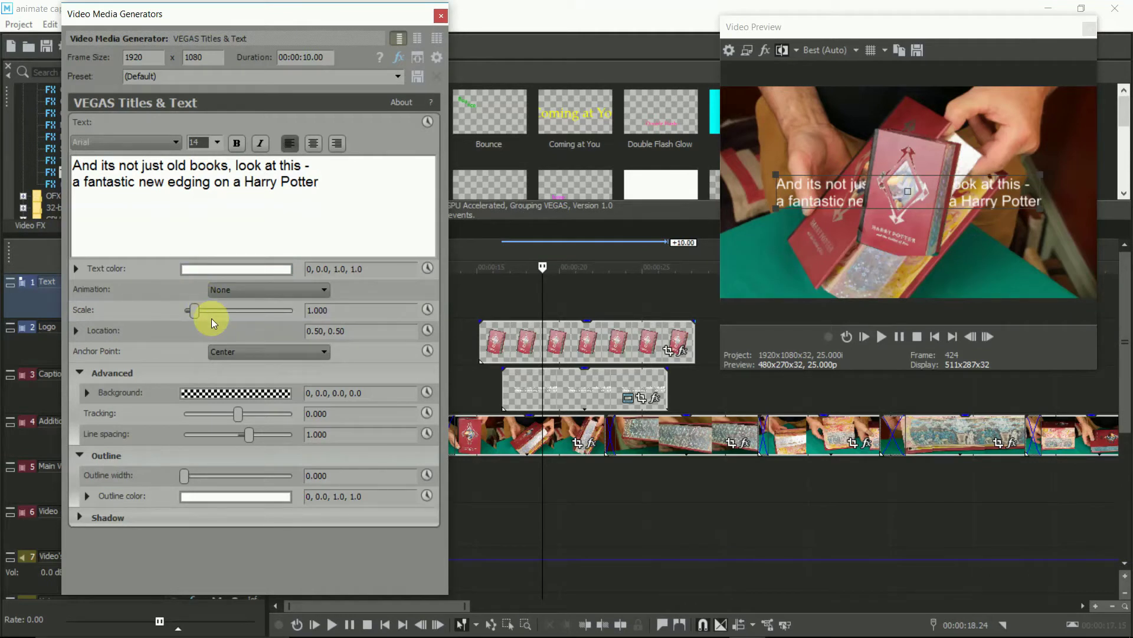
mouse_move(238, 413)
left_mouse_down()
mouse_move(253, 422)
mouse_move(239, 418)
left_mouse_up()
mouse_move(251, 435)
left_mouse_down()
mouse_move(267, 434)
mouse_move(249, 435)
left_mouse_up()
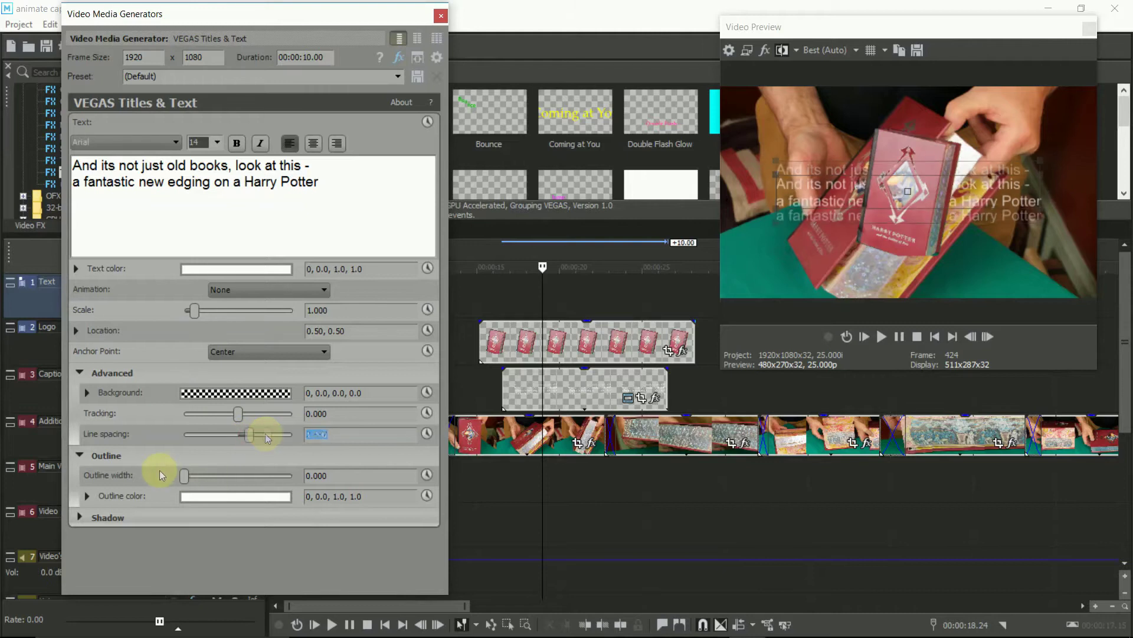
- Set the caption's outline colour to black
left_click(215, 497)
left_click(282, 456)
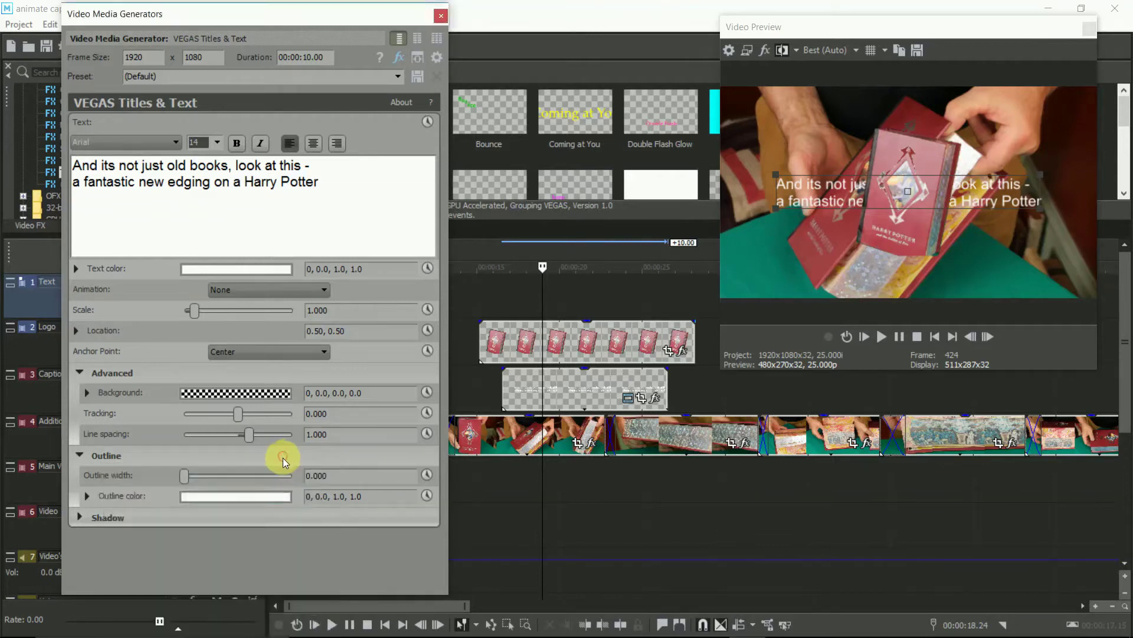
left_click(264, 498)
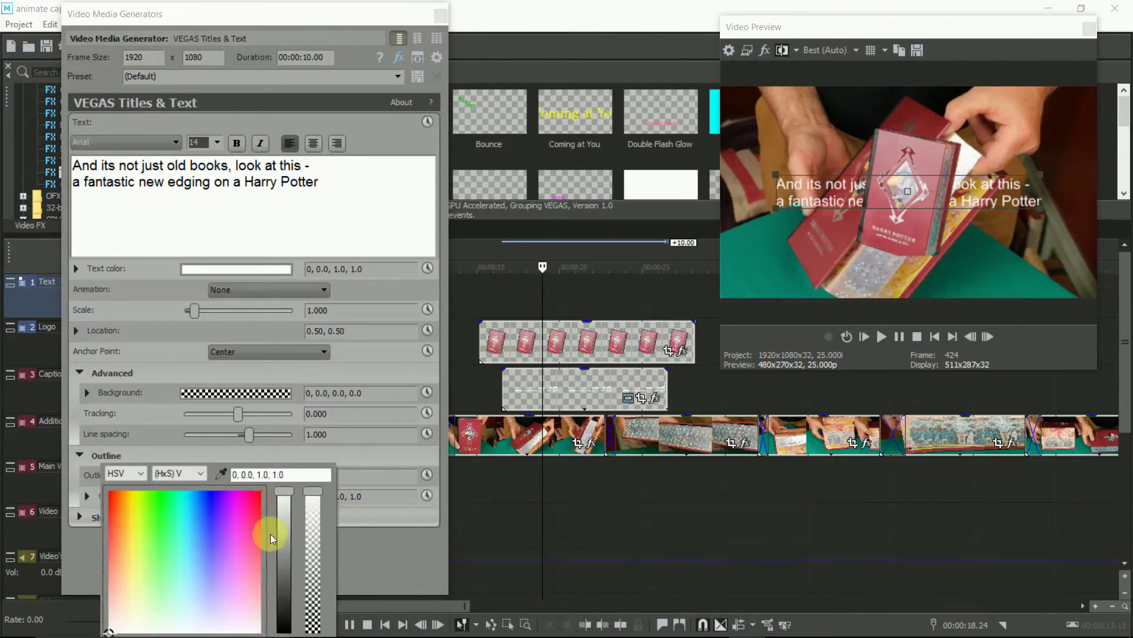
left_click(283, 631)
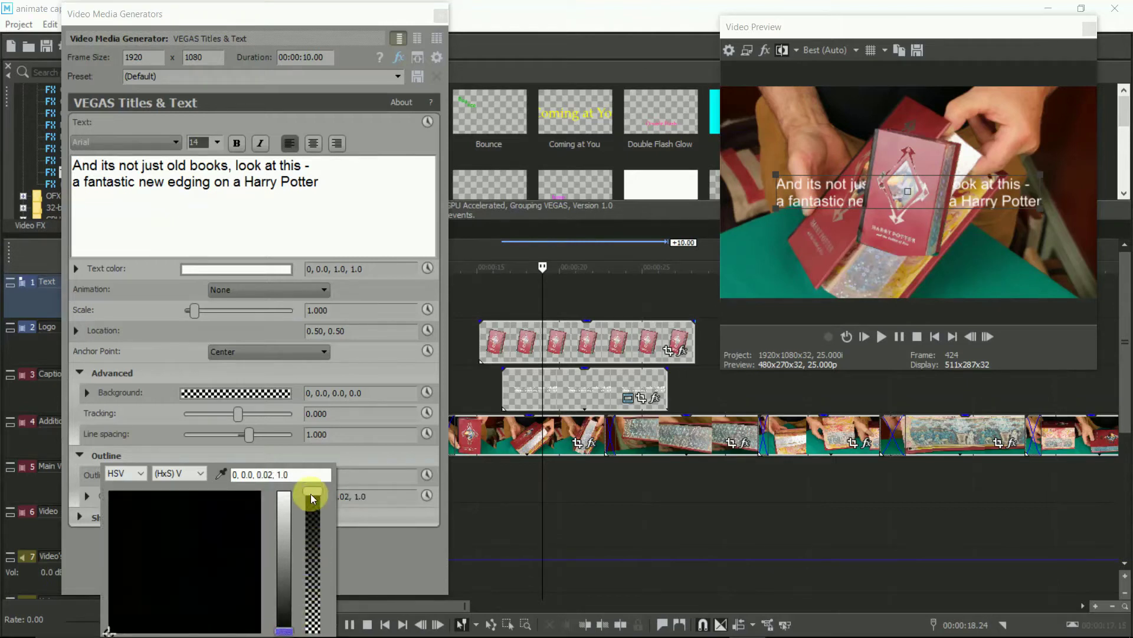
left_click(291, 453)
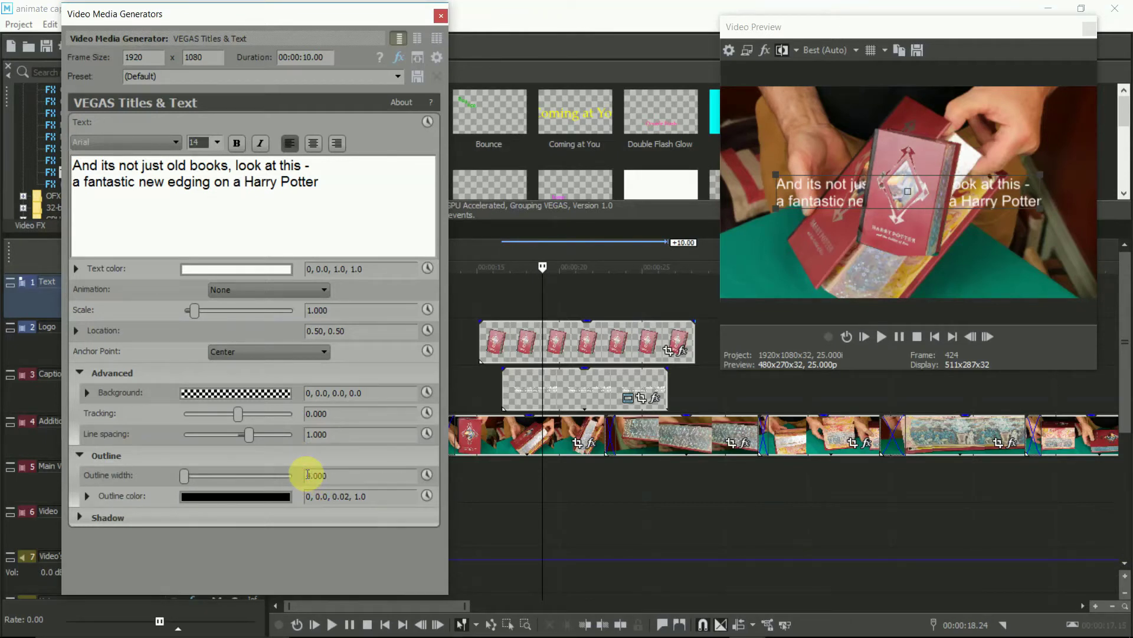
- Give the outline width 3.5 and line spacing 0.8, then drag the caption down into the lower third
key("Return")
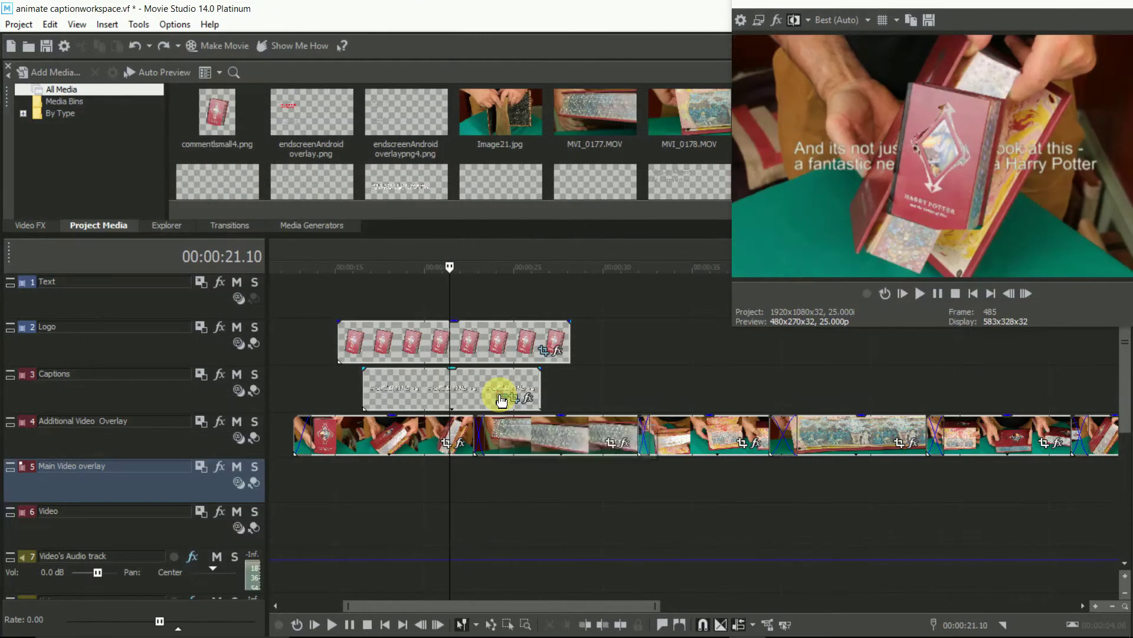
left_click(502, 399)
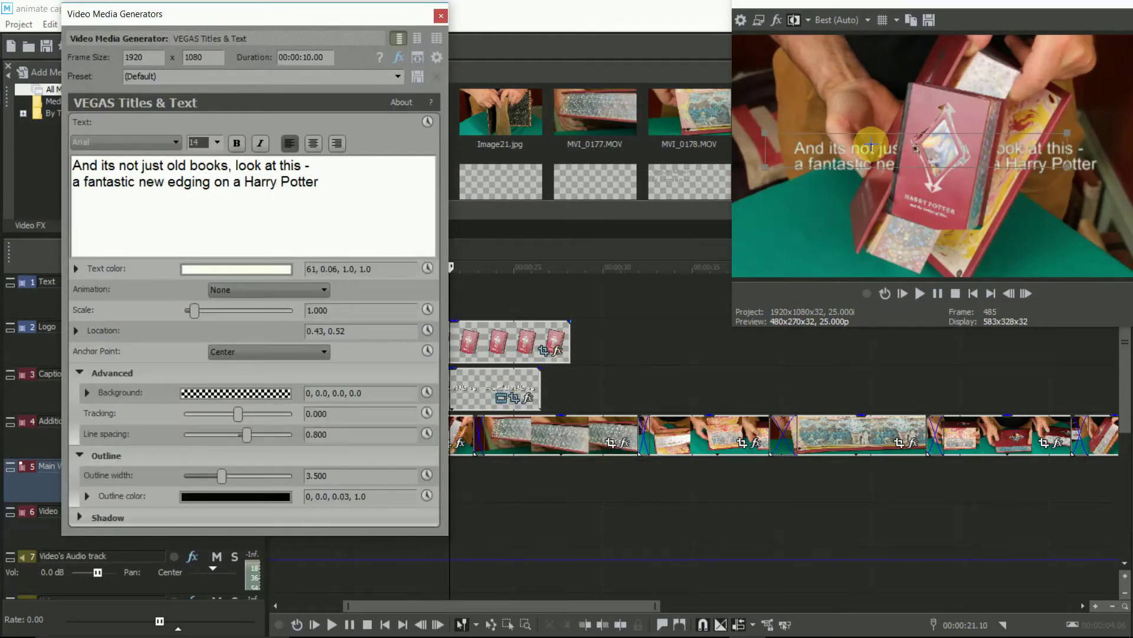
left_click_drag(865, 132, 885, 230)
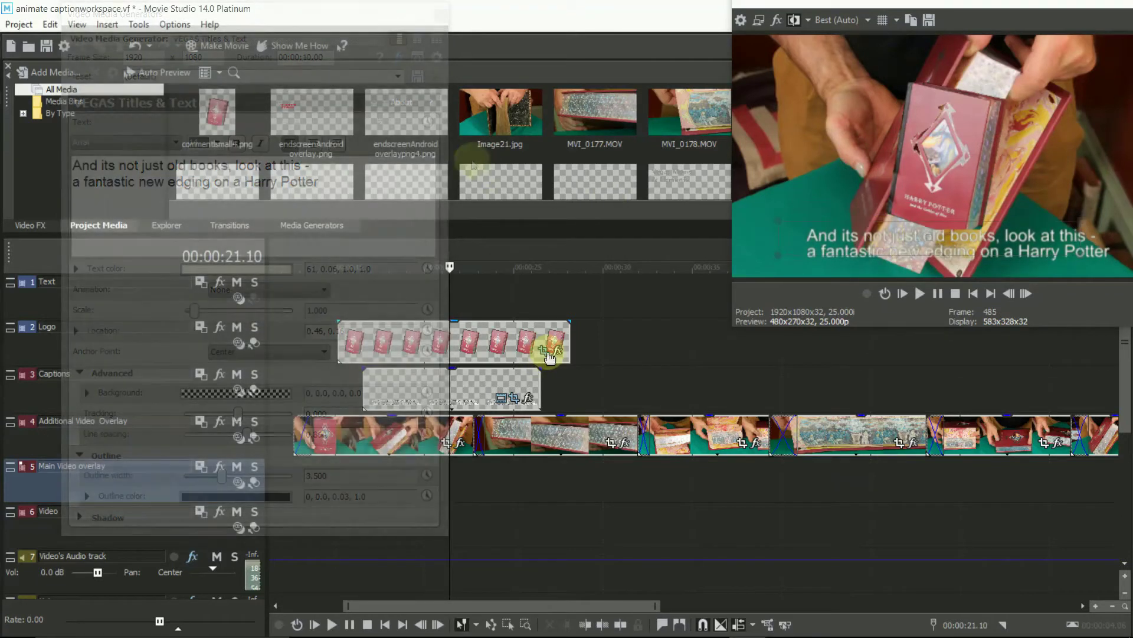
- Use Pan/Crop to shrink the commentsmall4 logo and move it toward the lower left
left_click(547, 354)
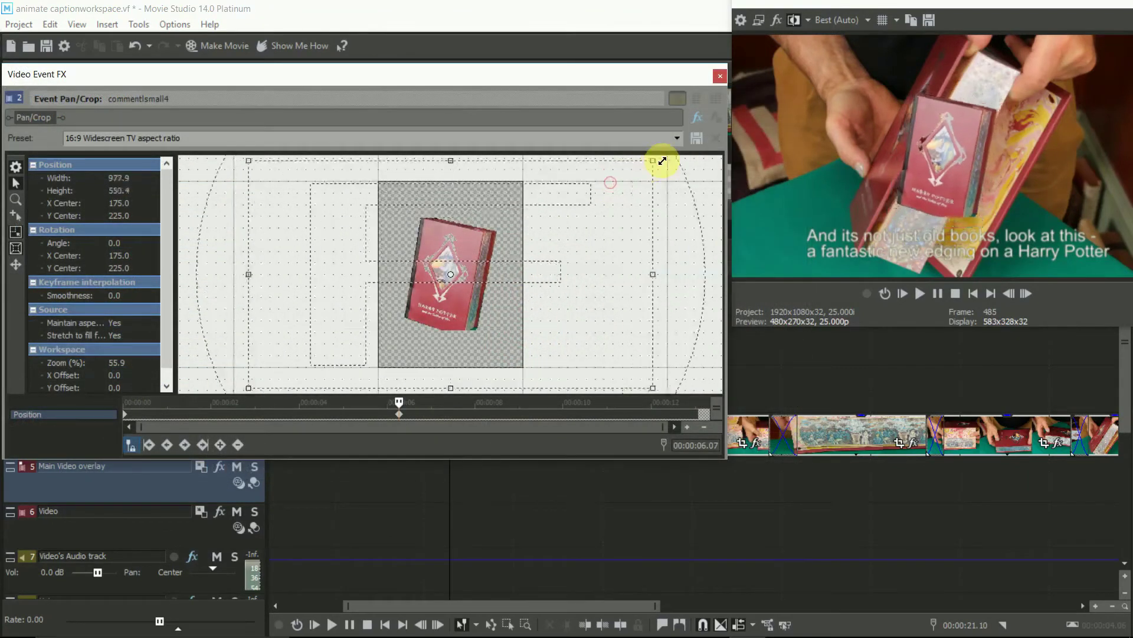
left_click_drag(662, 160, 917, 85)
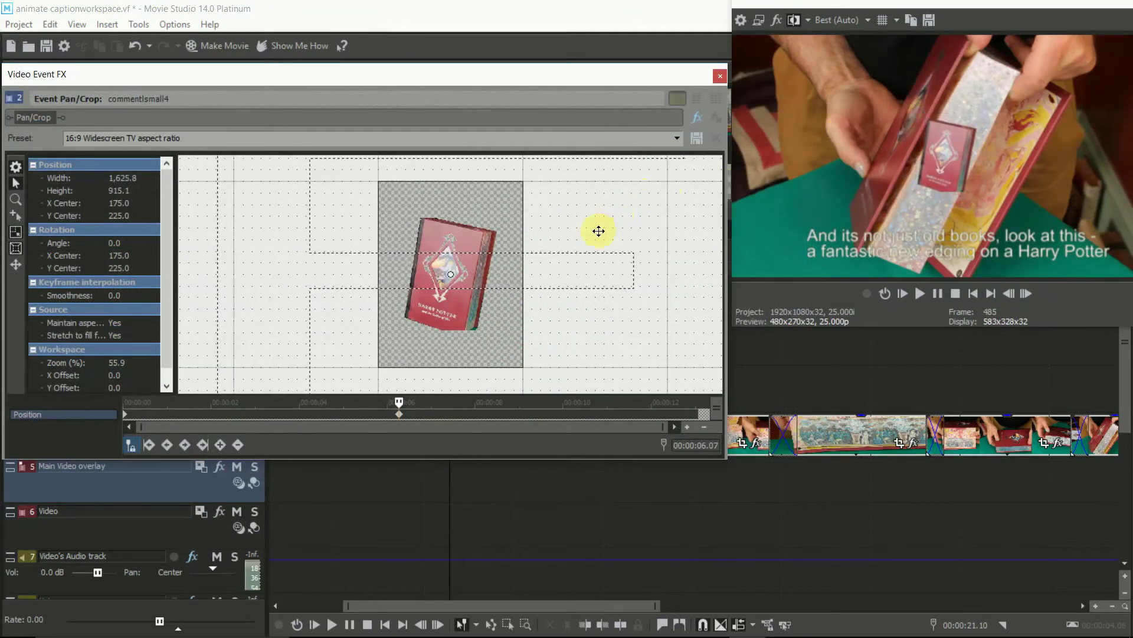
left_click_drag(599, 225, 419, 170)
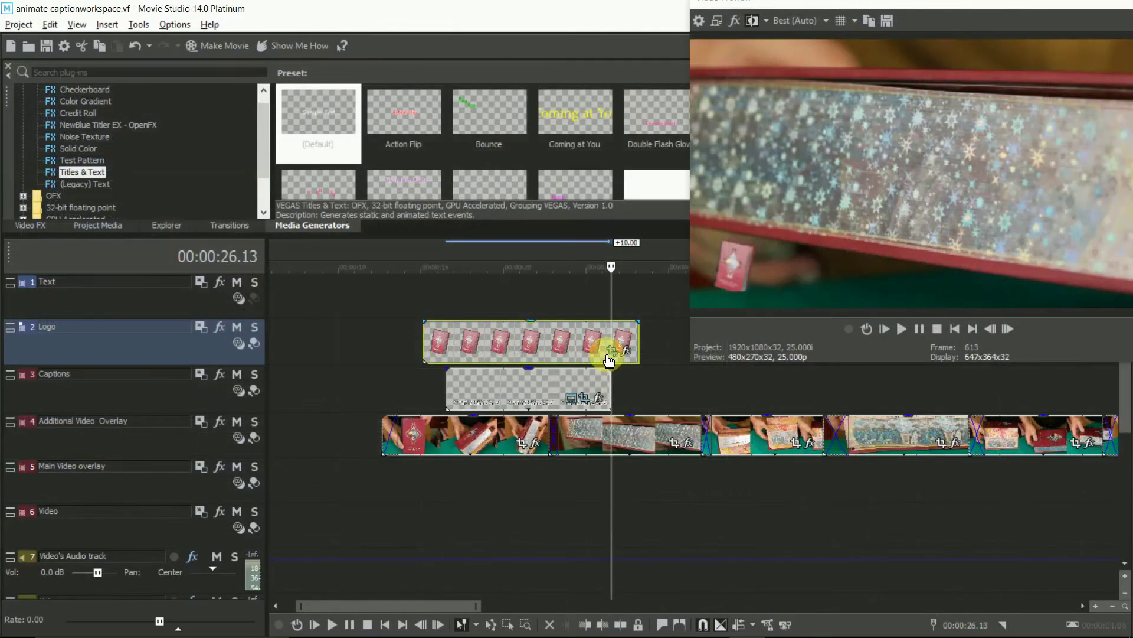
- Copy the logo's starting Pan/Crop keyframe and paste it at 11.18 seconds
left_click(610, 354)
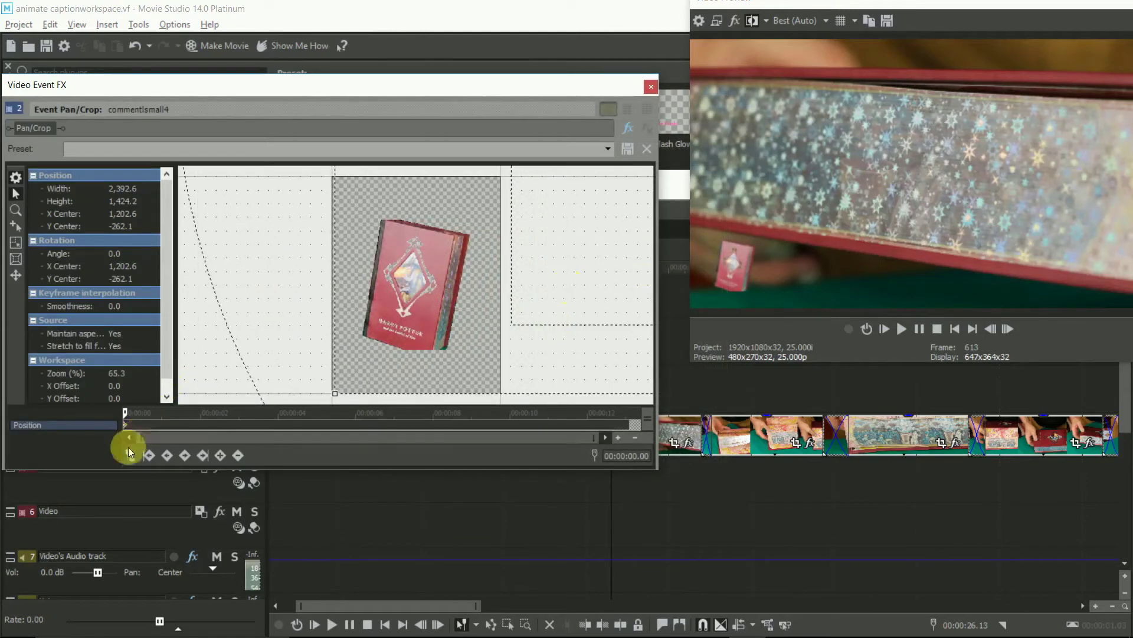
left_click(129, 454)
left_click_drag(125, 423, 162, 424)
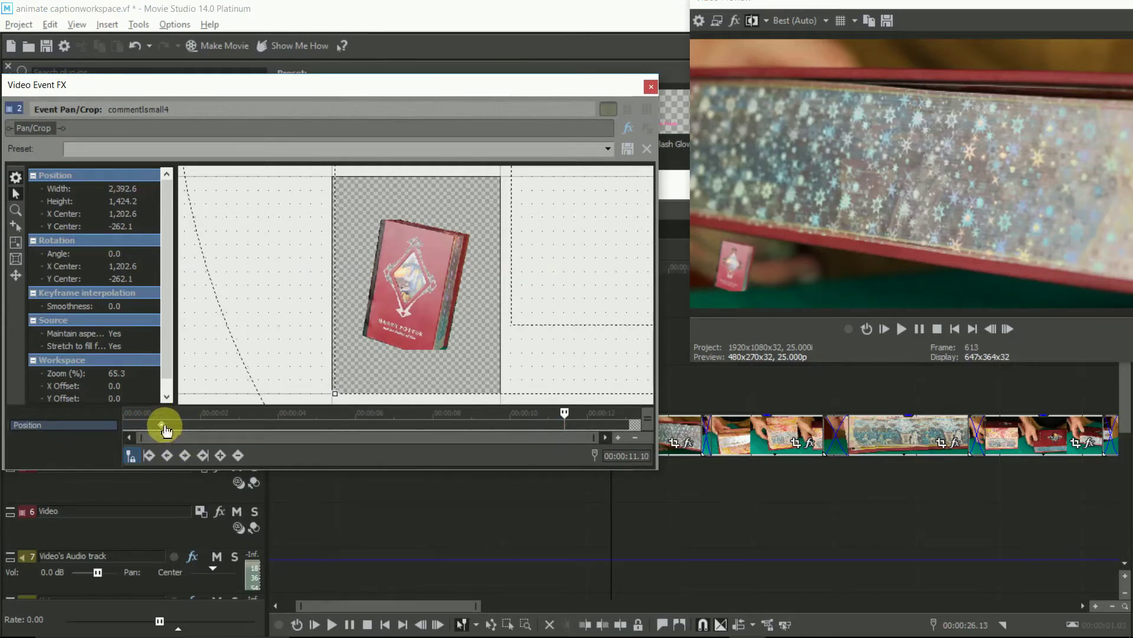
right_click(163, 424)
left_click(189, 452)
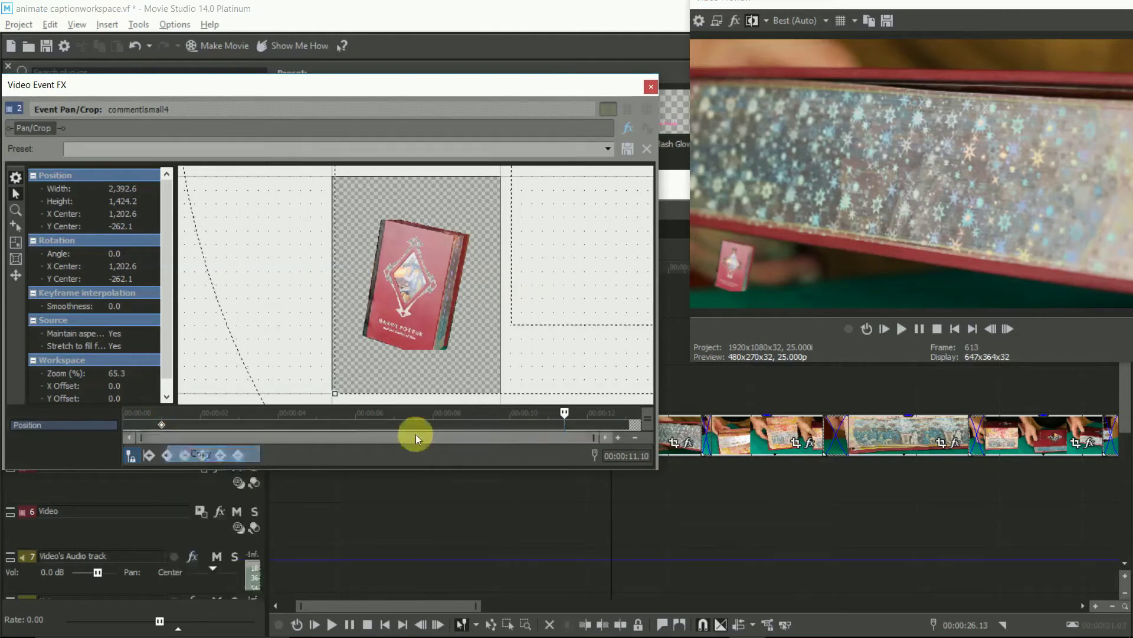
left_click(587, 421)
left_click(577, 416)
right_click(594, 423)
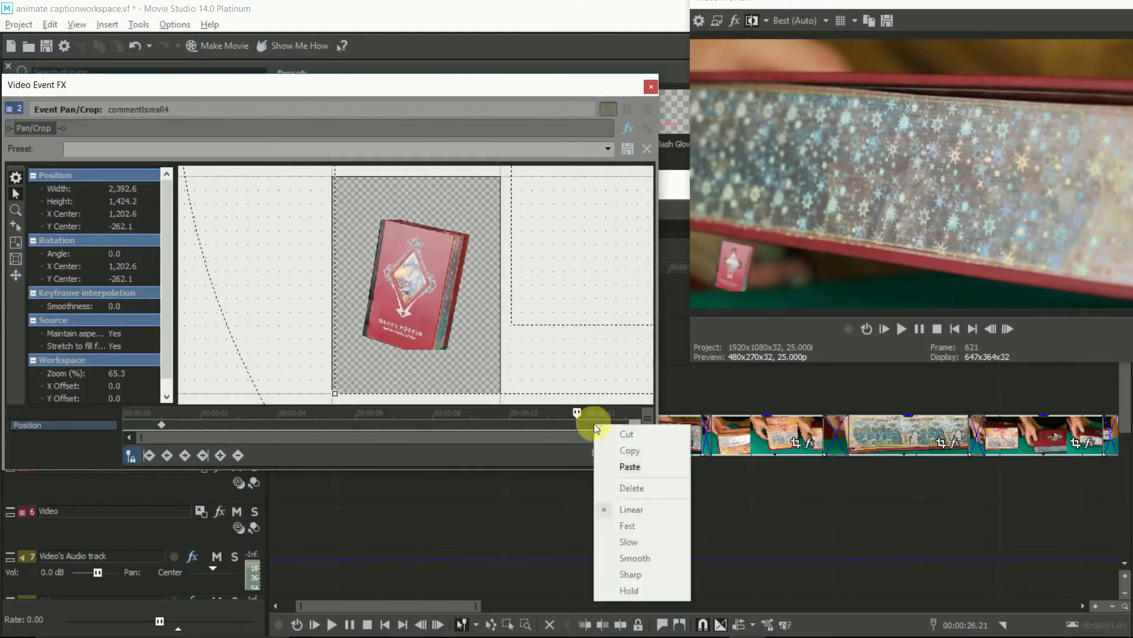
left_click(618, 466)
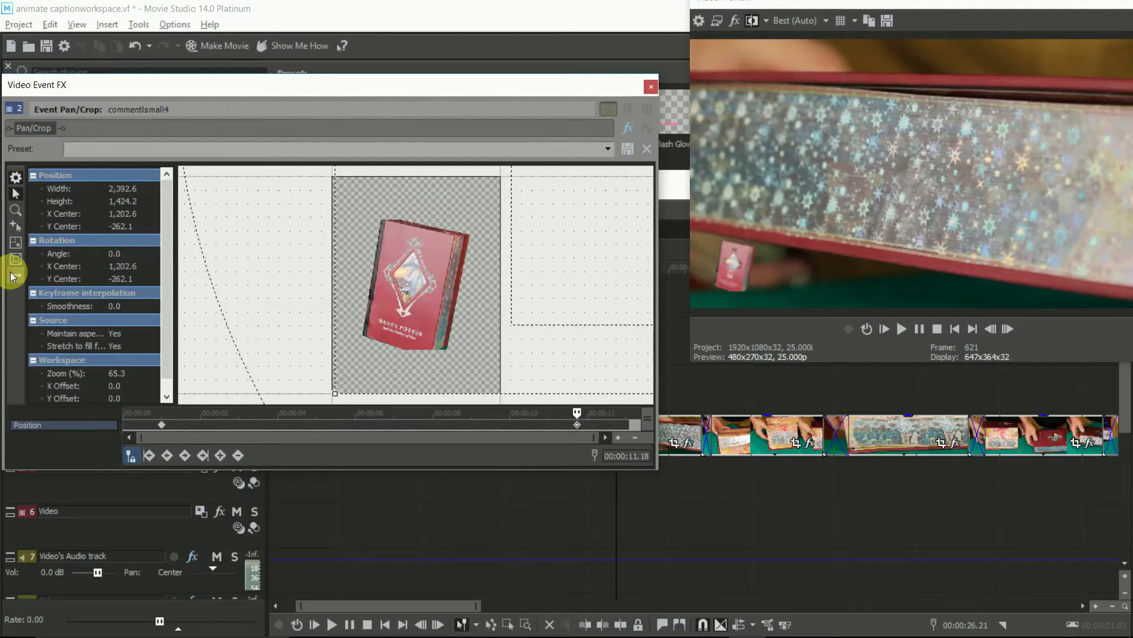
- Raise the logo at the start, paste that keyframe at the animation end, and preview the slide
left_click(124, 425)
left_click_drag(435, 335, 362, 175)
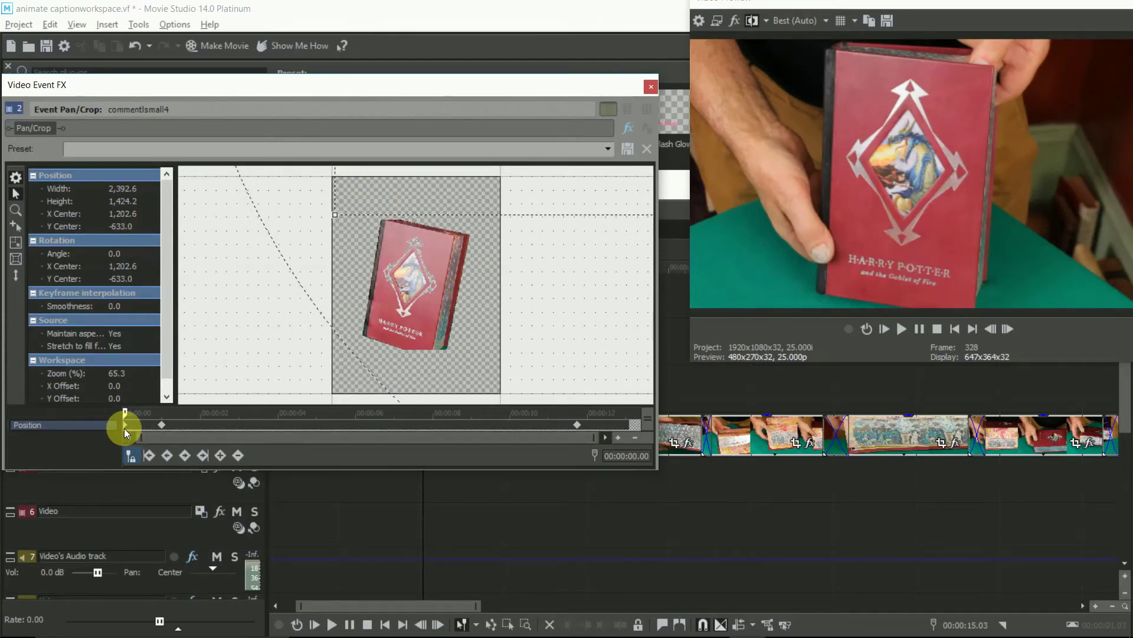
right_click(125, 428)
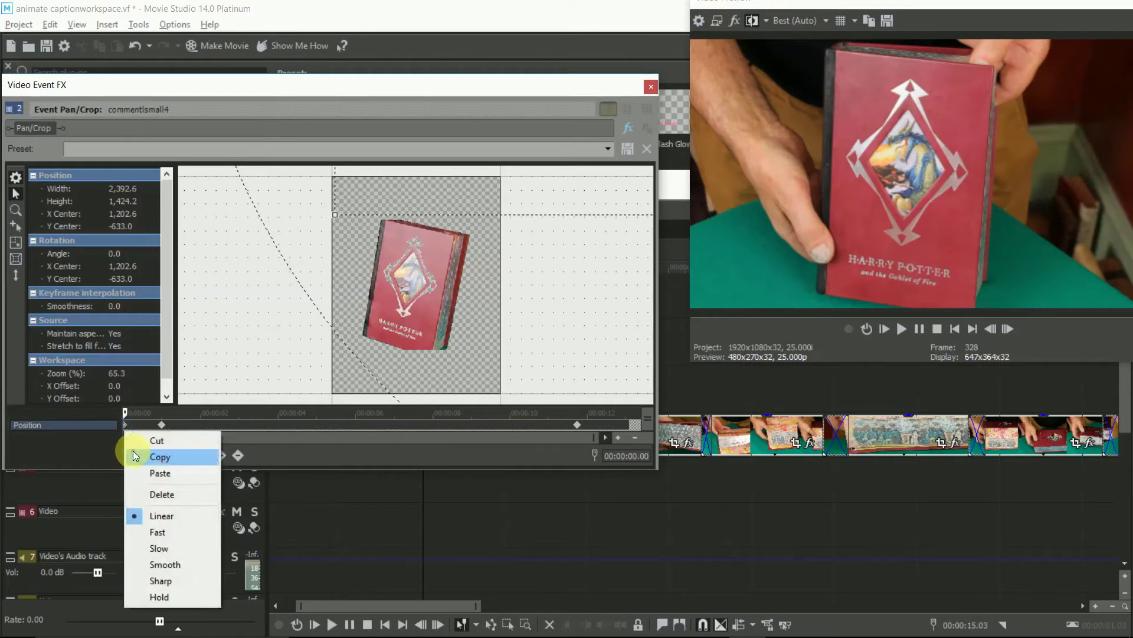
left_click(133, 452)
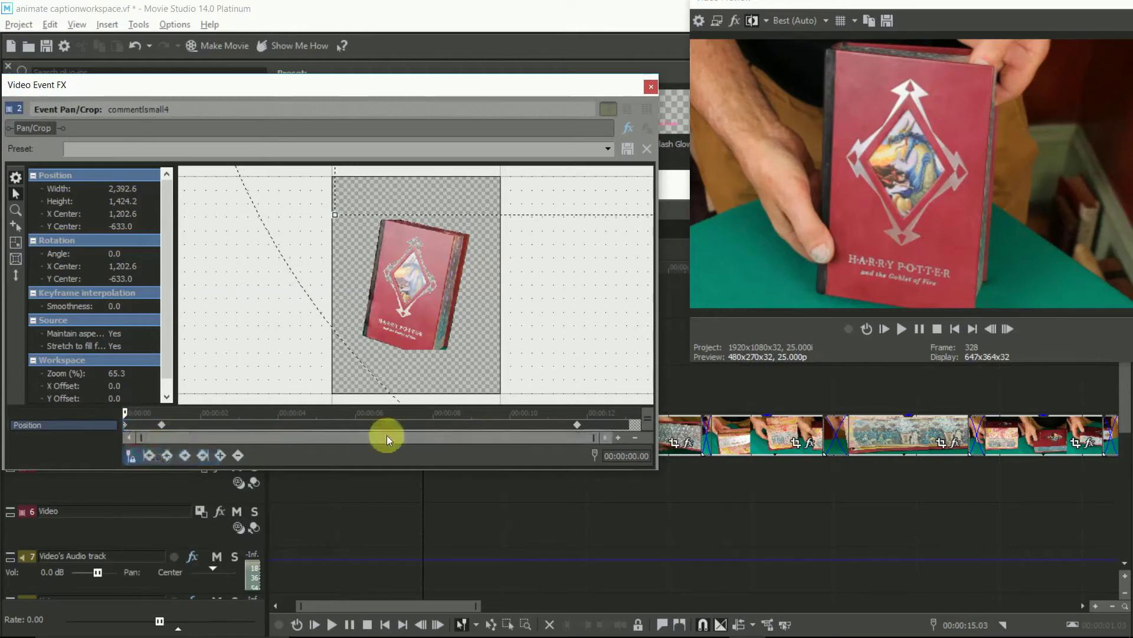
left_click(626, 423)
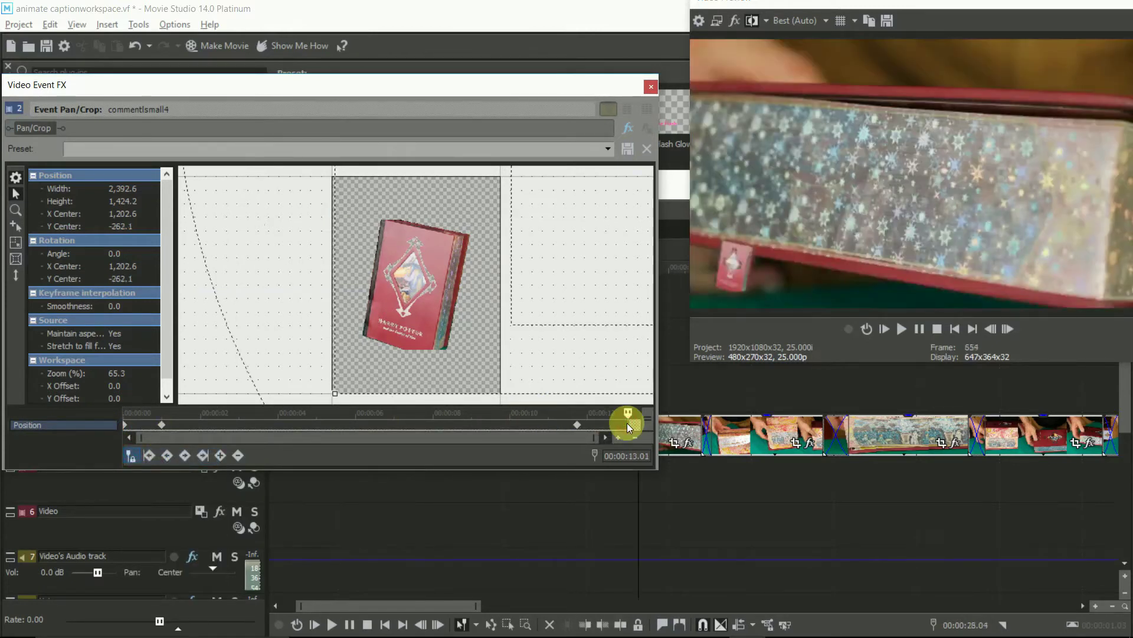
right_click(627, 422)
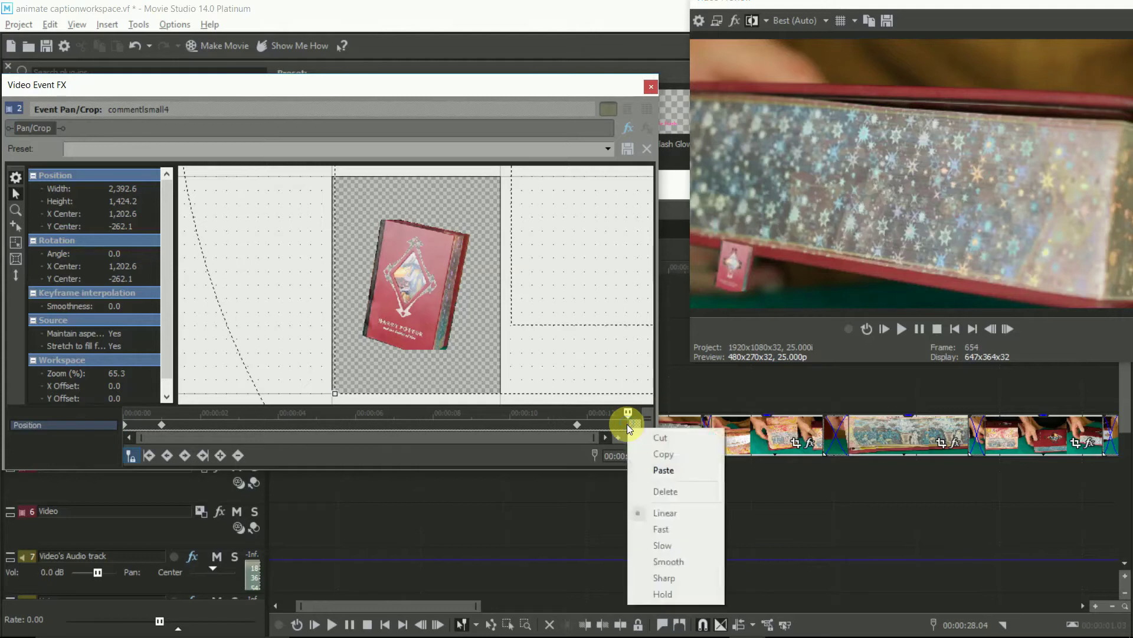
left_click(647, 470)
left_click(901, 324)
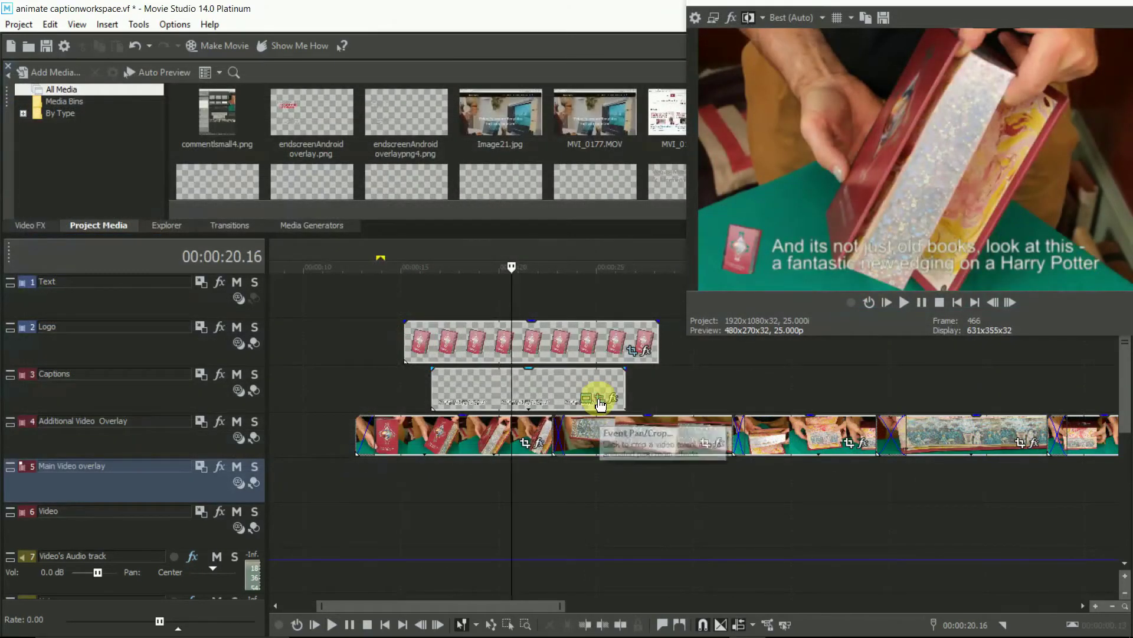
- In the caption's Pan/Crop, shift the first keyframe's framing slightly to the right
left_click(599, 397)
left_click_drag(731, 143, 680, 154)
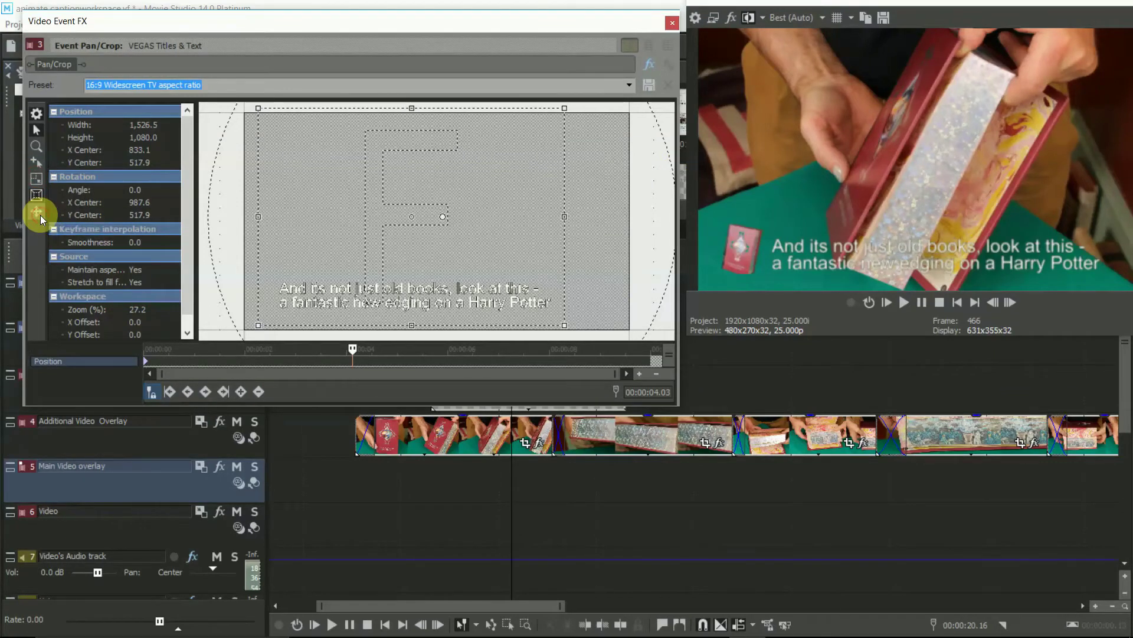
left_click(146, 360)
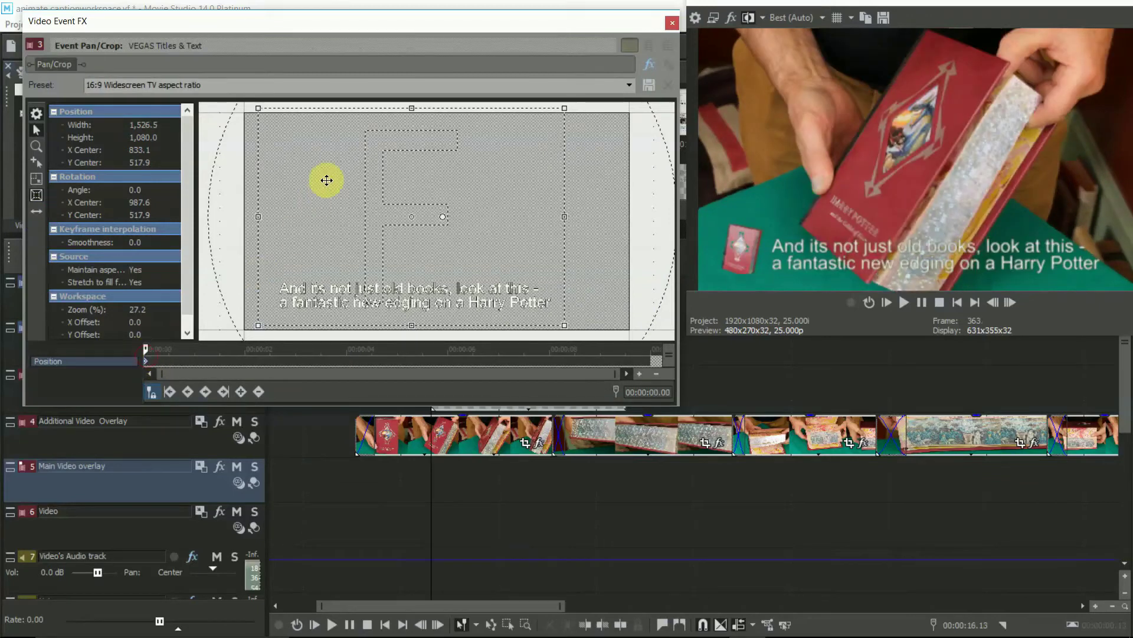
left_click_drag(341, 172, 352, 207)
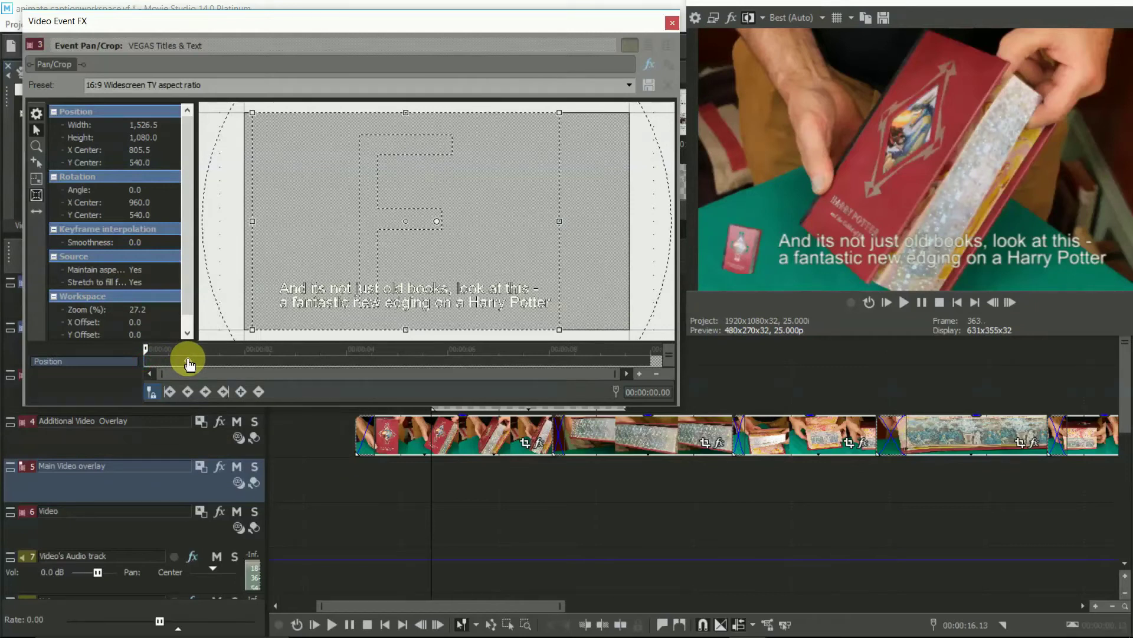
- Copy the 1-second keyframe and paste it near the end, around 9 seconds
right_click(190, 363)
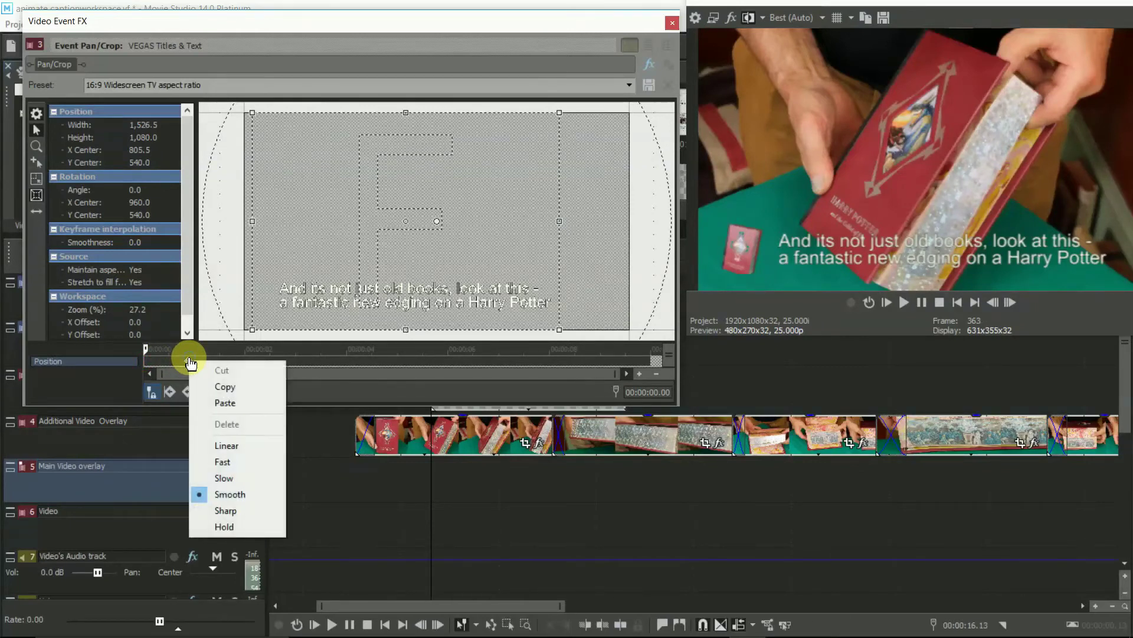
left_click(217, 380)
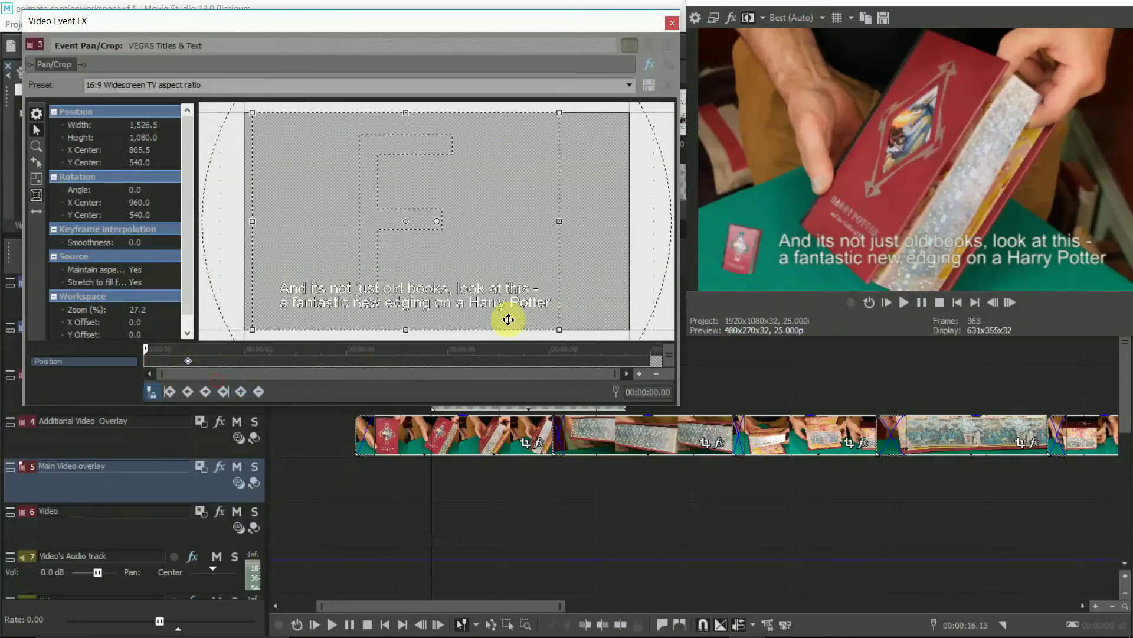
left_click(605, 361)
right_click(605, 360)
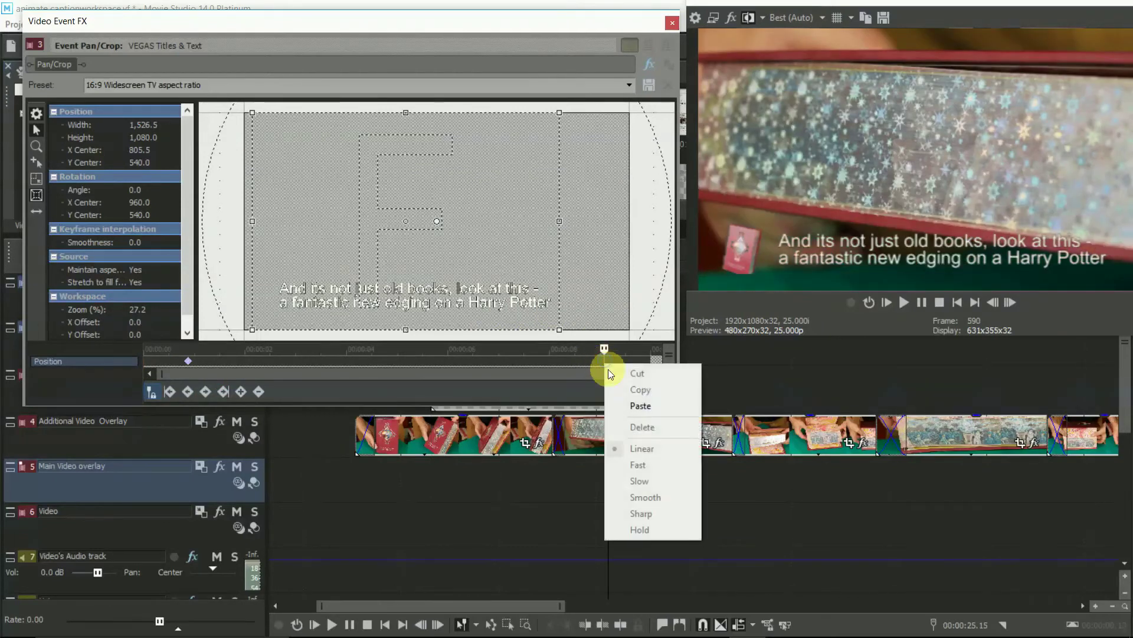
left_click(630, 404)
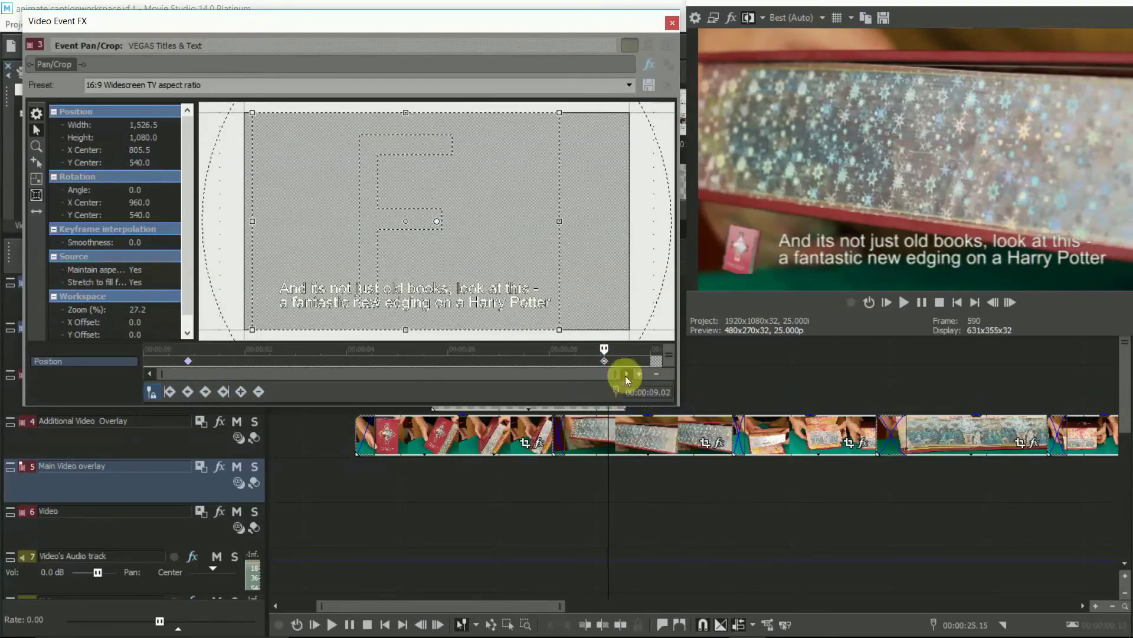
- Move the starting keyframe's frame off-screen right and copy it to the clip's final frame
left_click(147, 364)
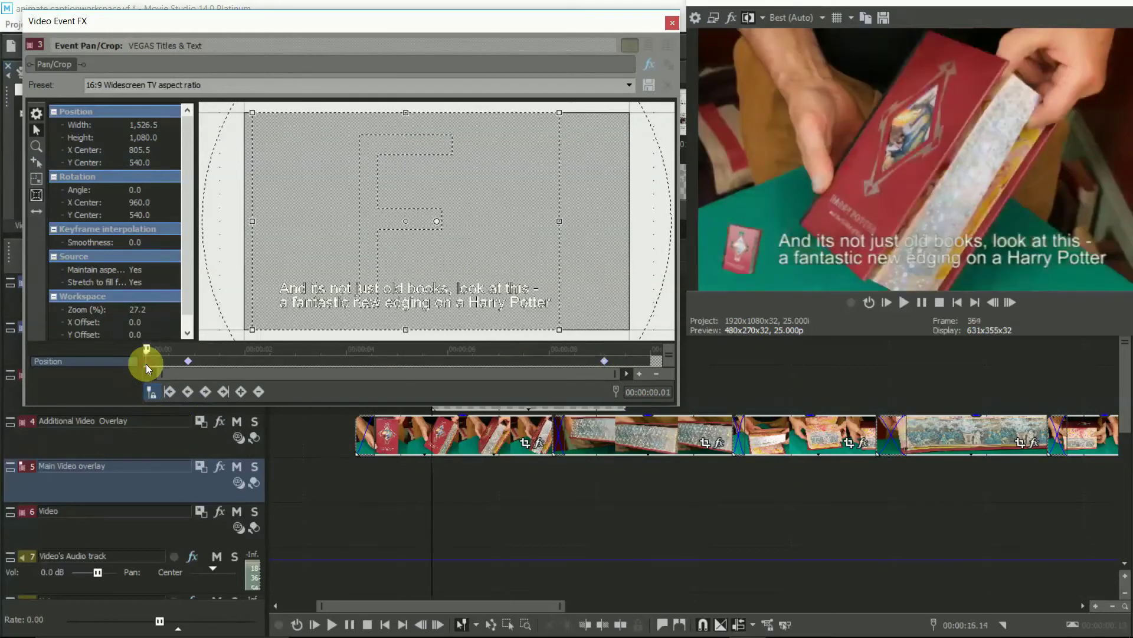
left_click_drag(321, 291, 614, 262)
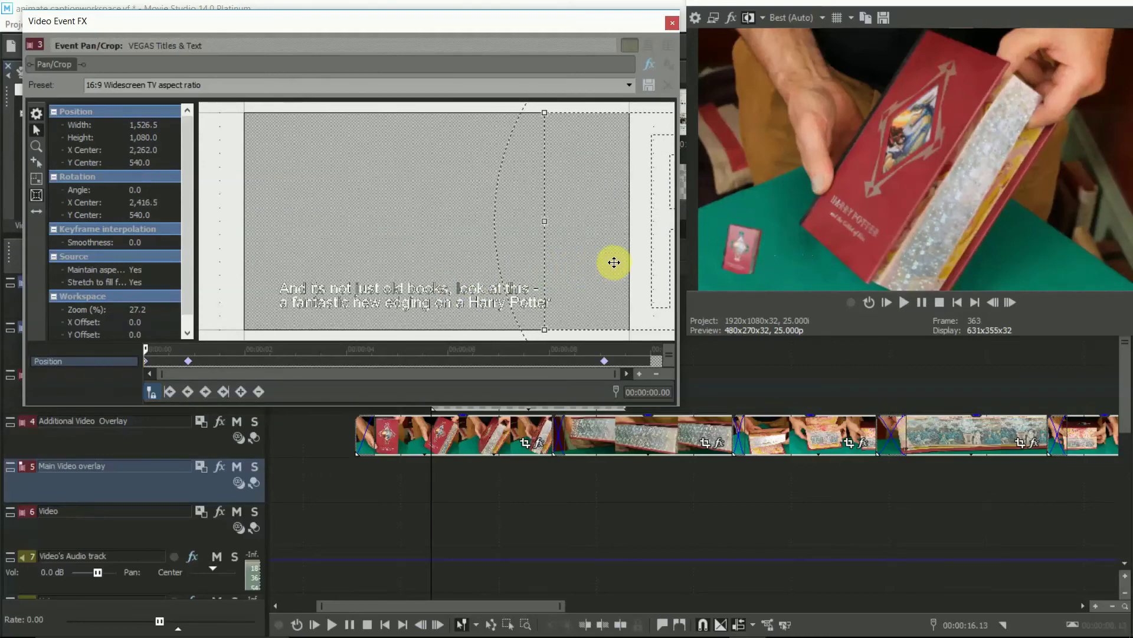
right_click(147, 363)
left_click(176, 391)
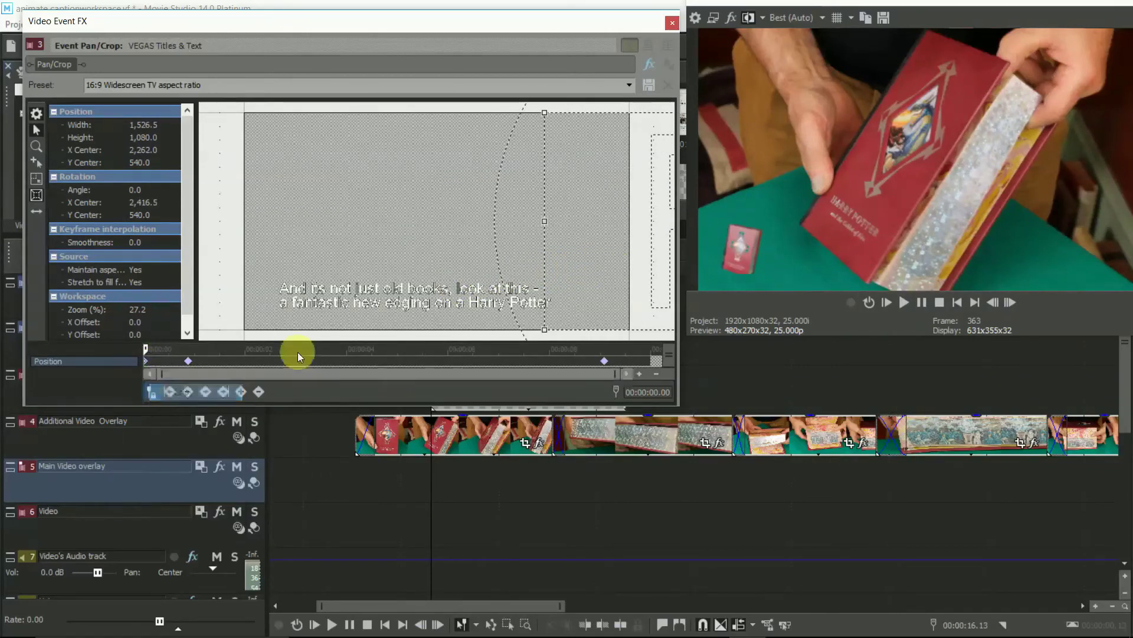
left_click(646, 357)
left_click(627, 408)
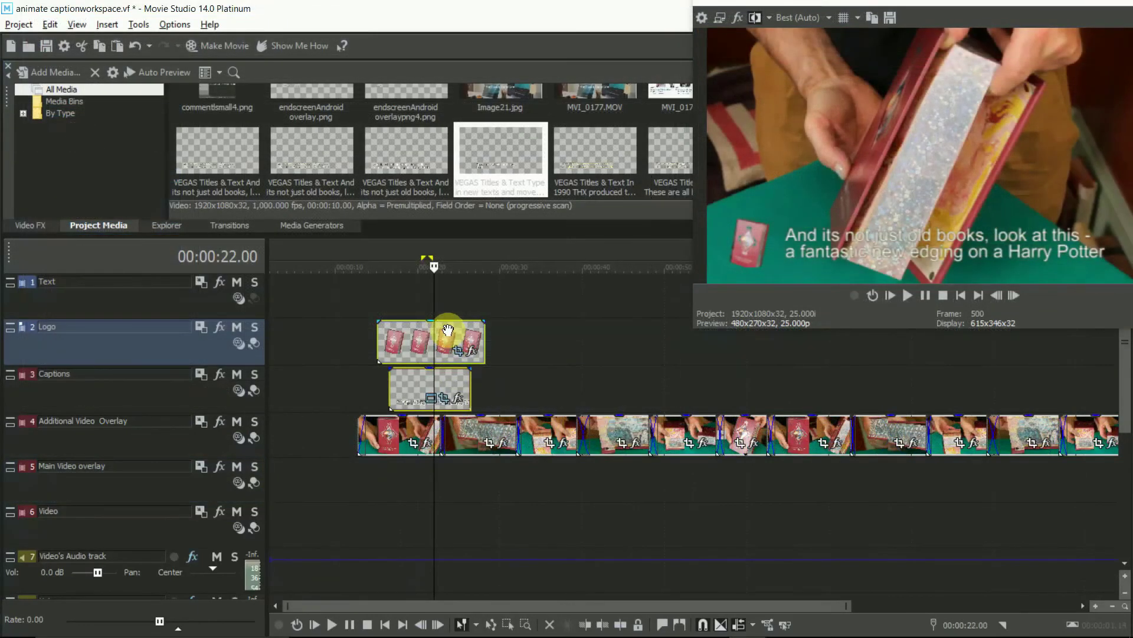
- Group the logo and caption clips, copy the group, and paste it later in the timeline
right_click(448, 331)
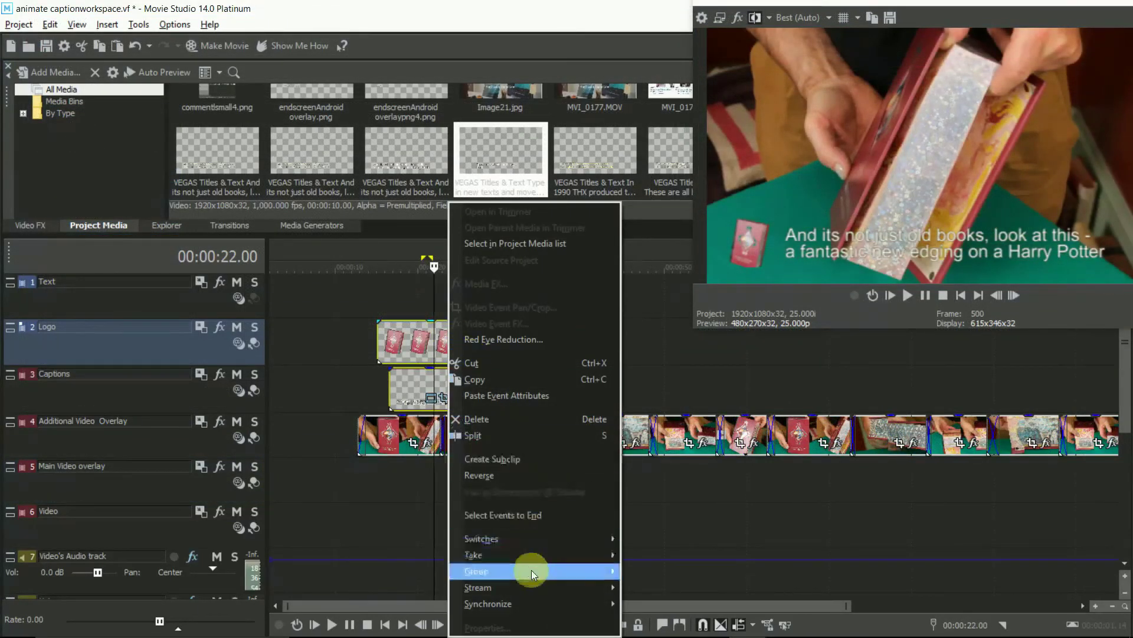
mouse_move(540, 575)
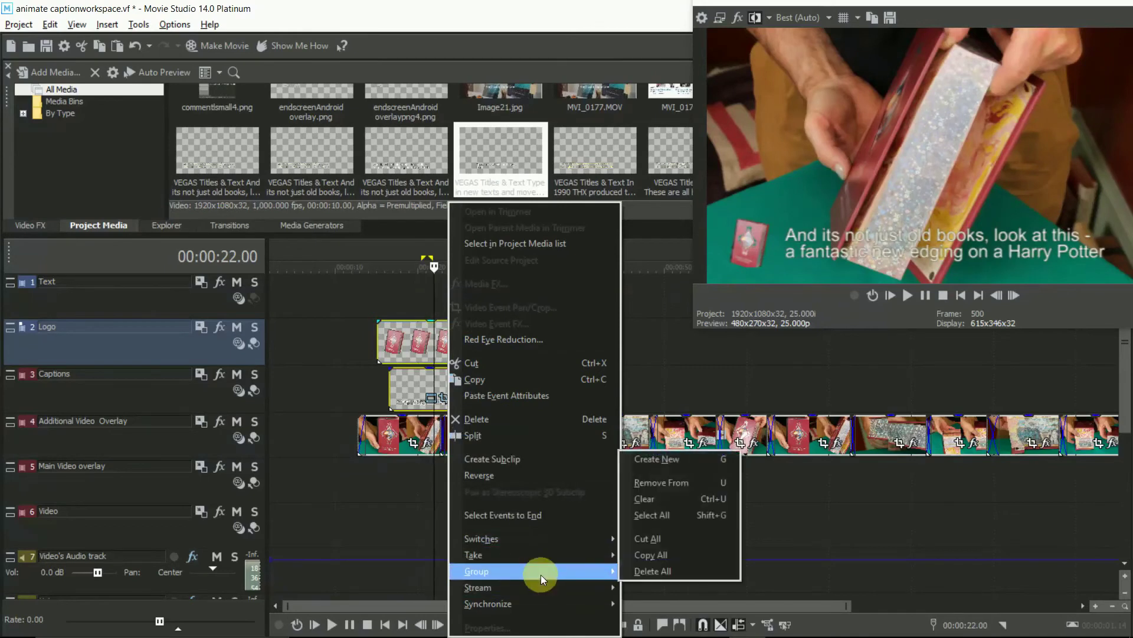
left_click(638, 459)
right_click(464, 354)
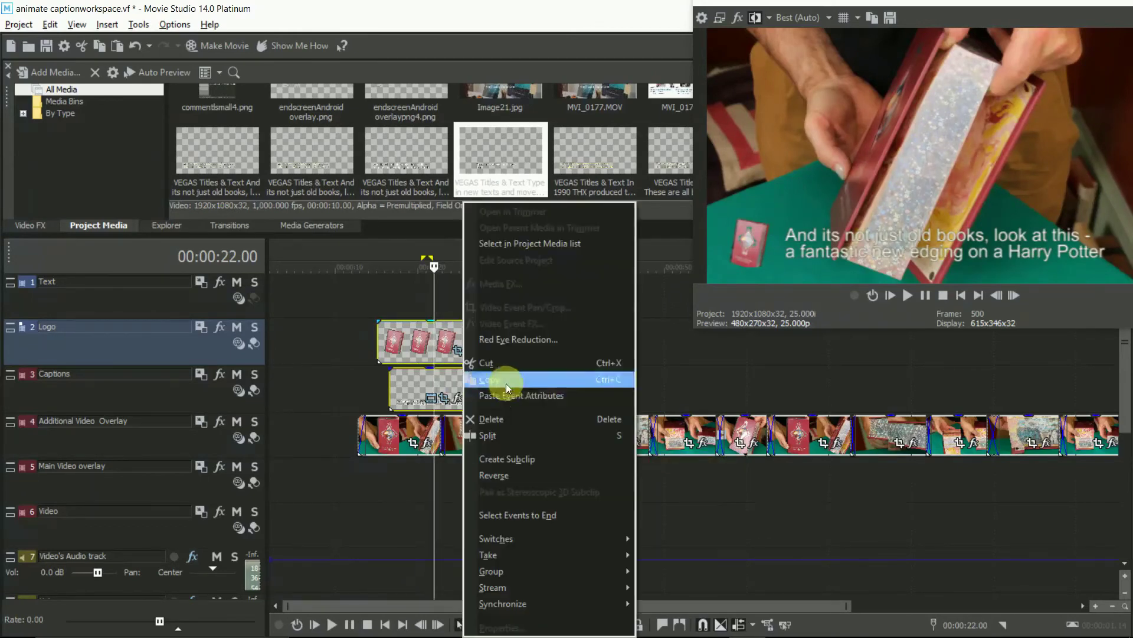
left_click(506, 382)
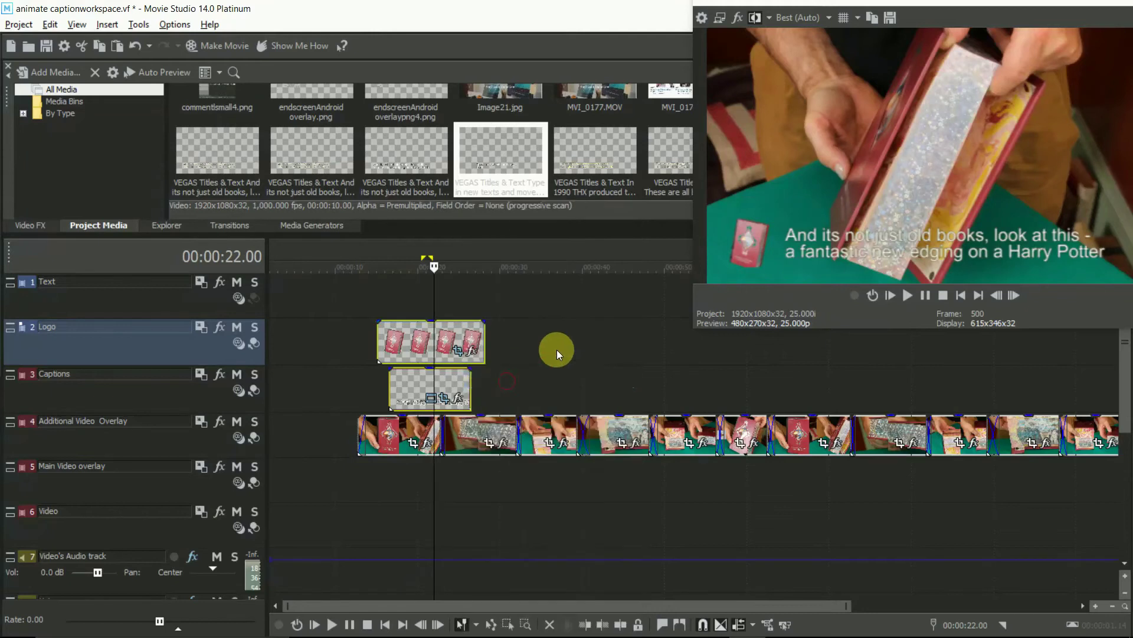
left_click(598, 345)
right_click(597, 344)
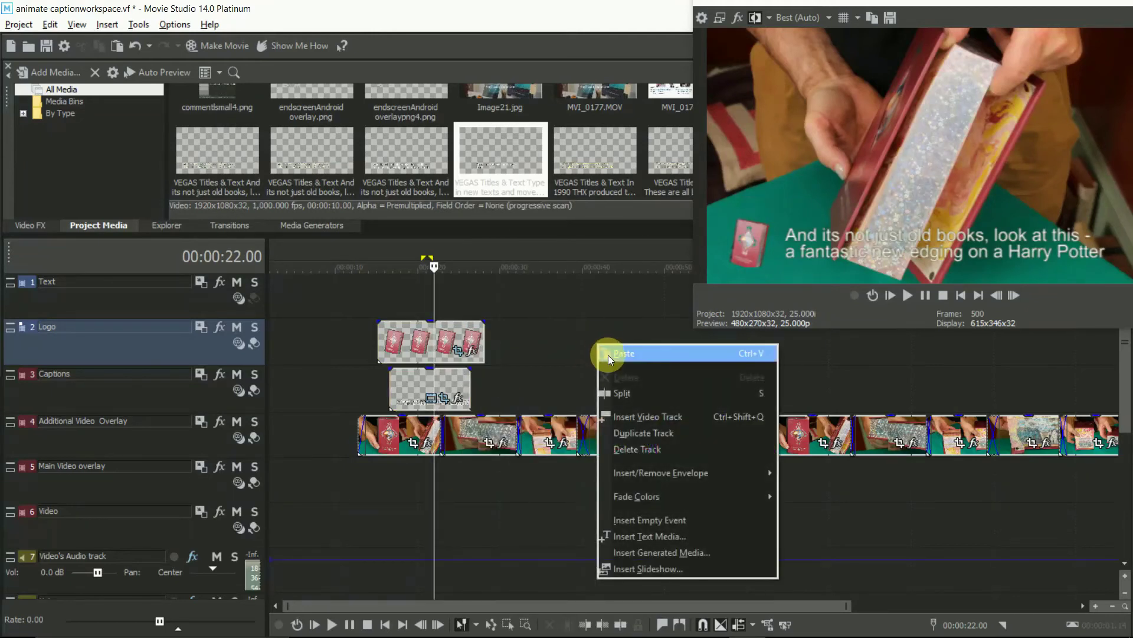
left_click(608, 354)
left_click(660, 281)
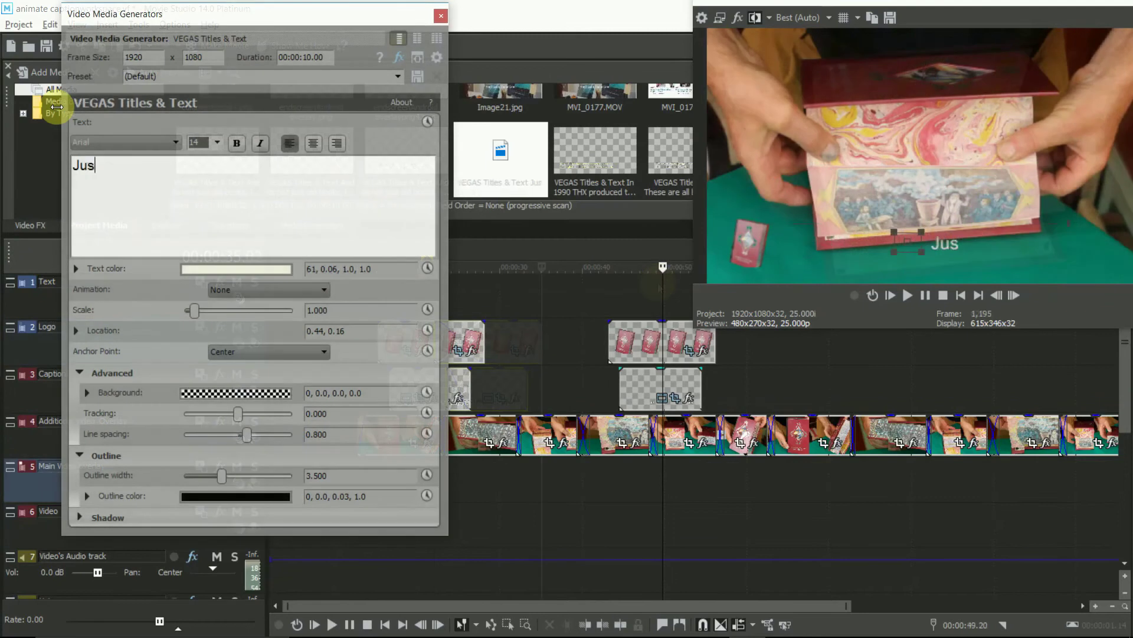
- Change the copy's text to 'Just change the text and move the lines to work' and shift its starting Pan/Crop frame right
type("t chan")
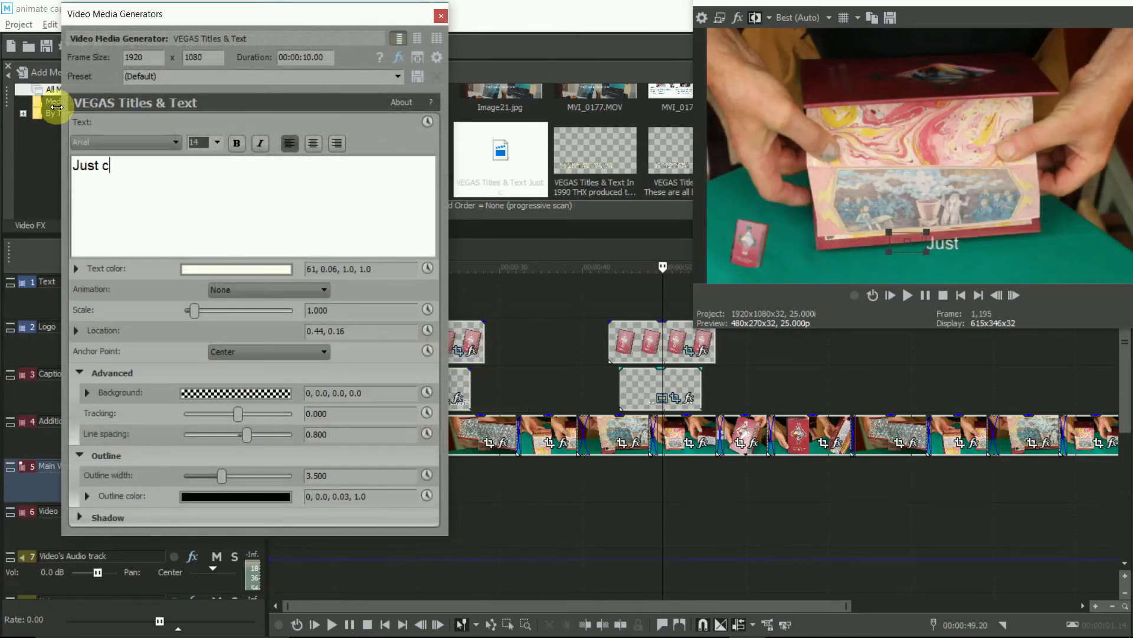
type("ge the")
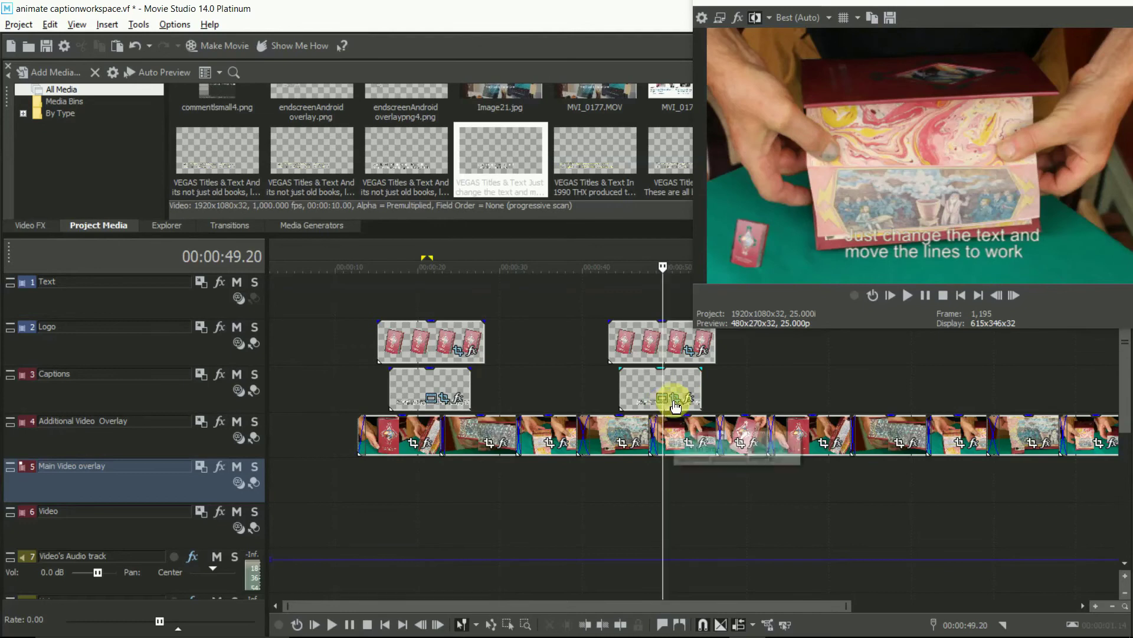
left_click(676, 406)
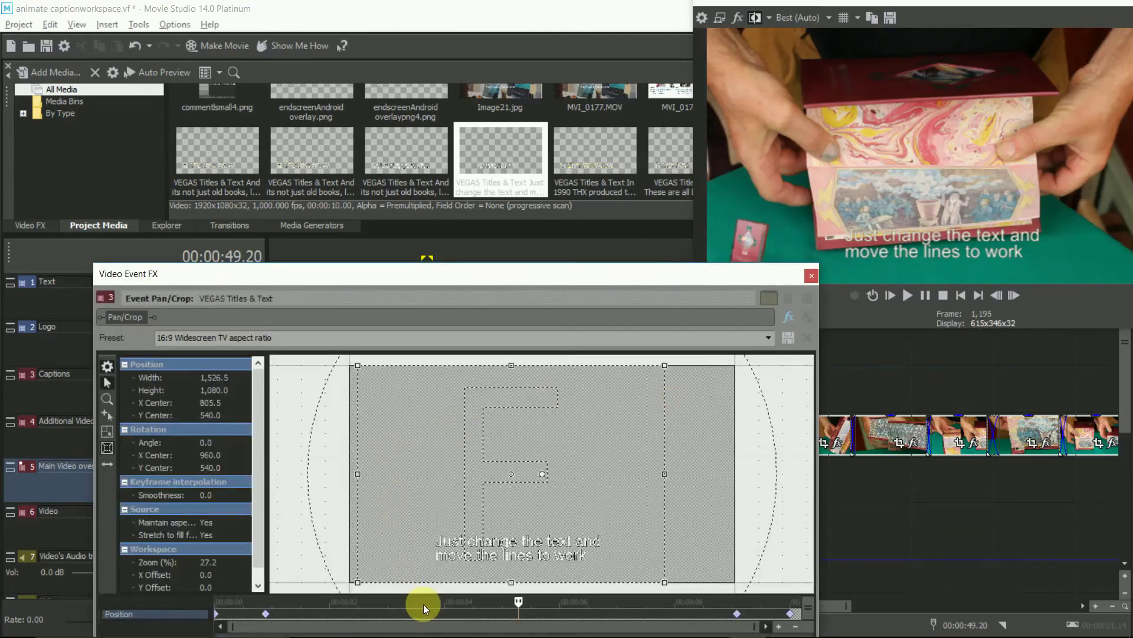
left_click(265, 612)
left_click_drag(511, 470, 567, 478)
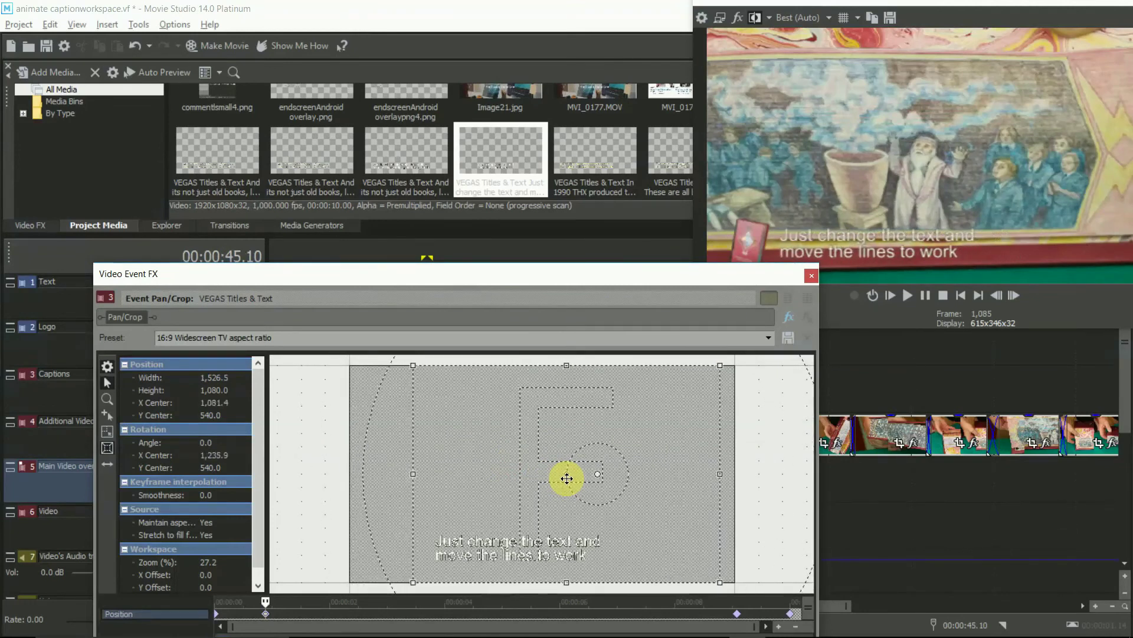